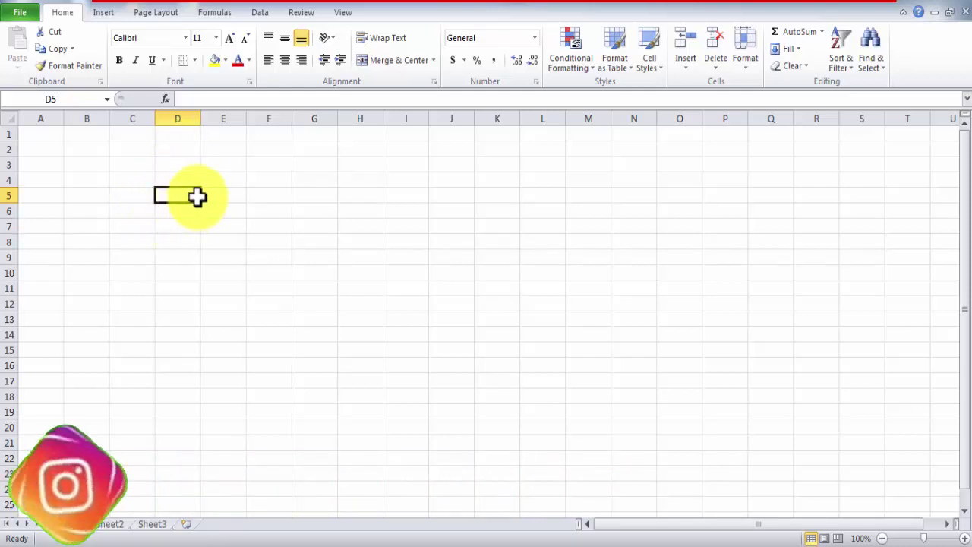
- Practise selecting single cells, columns D, C and B, then rows 3 and 6
left_click(124, 191)
left_click(199, 251)
left_click(391, 210)
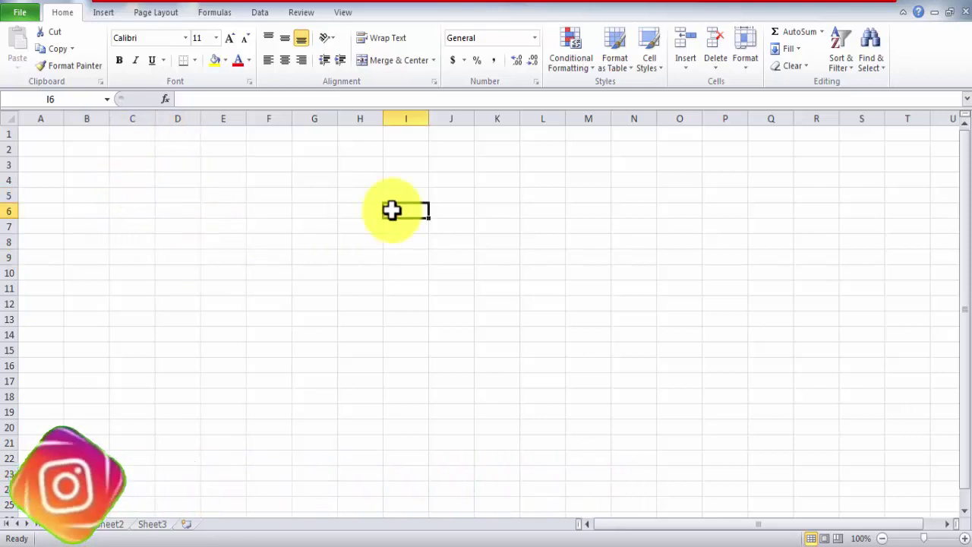
left_click(175, 114)
left_click(129, 117)
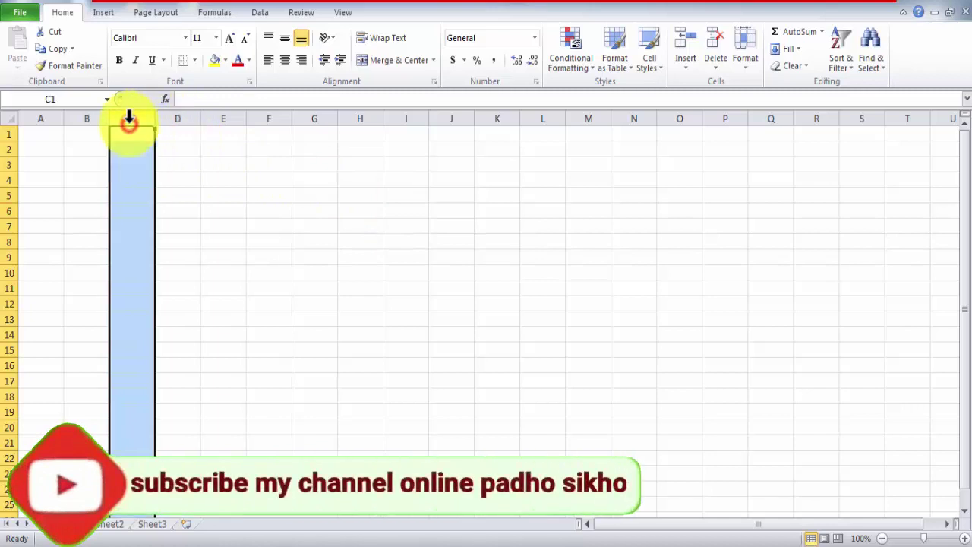
left_click(98, 117)
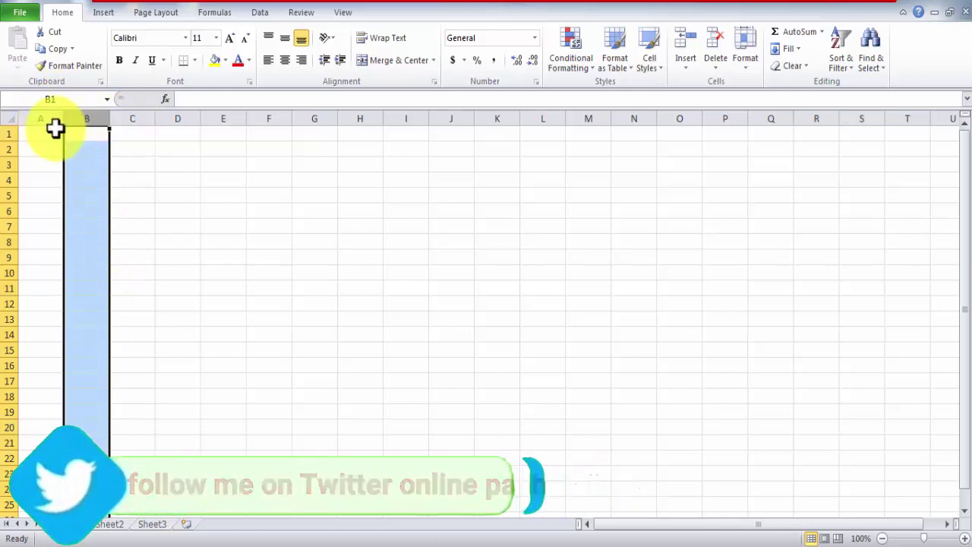
left_click(4, 169)
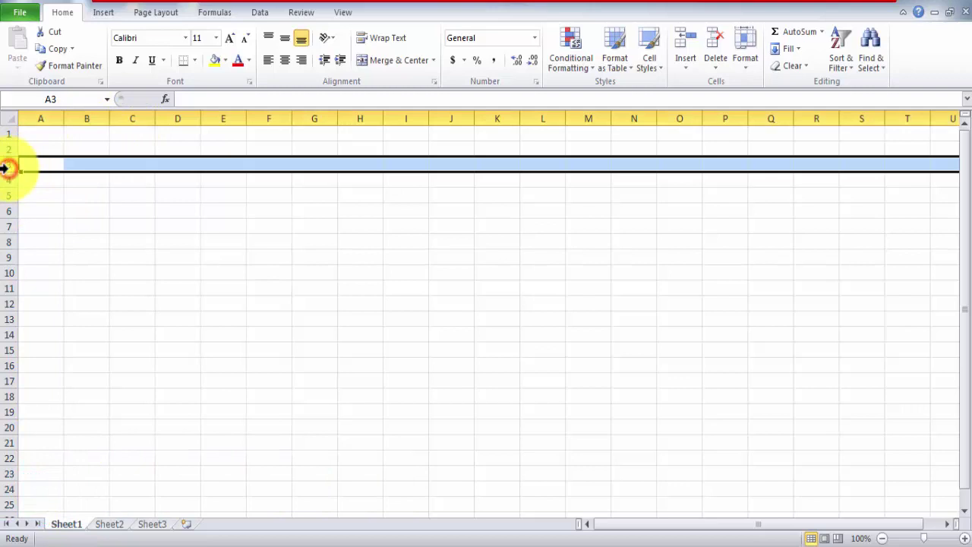
left_click(9, 208)
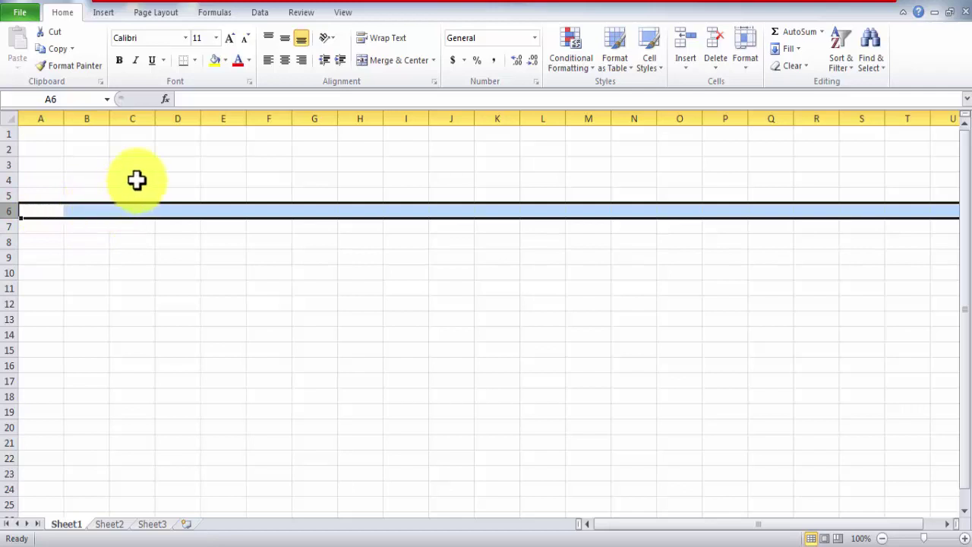
- Select cells C4, E5, B4 and E3, using the Name Box once along the way
left_click(135, 180)
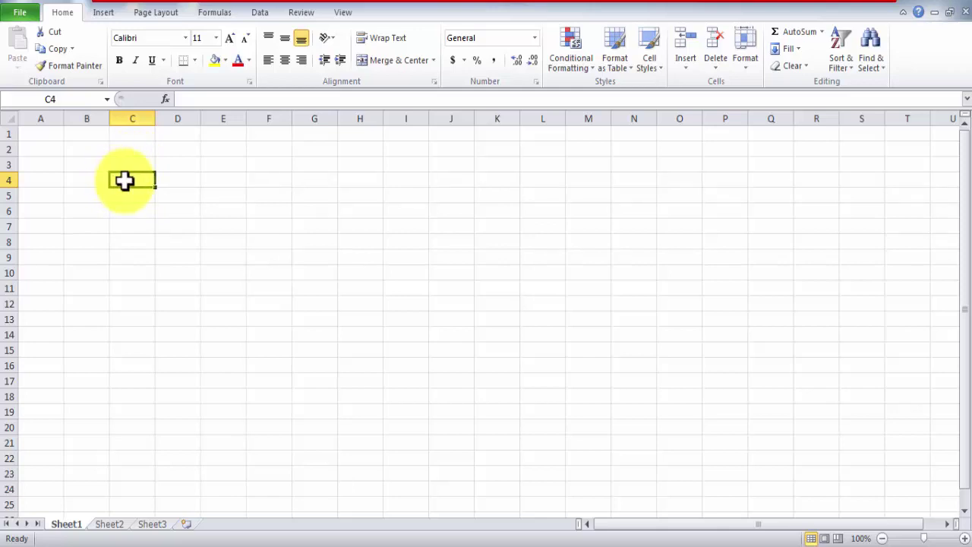
left_click(232, 198)
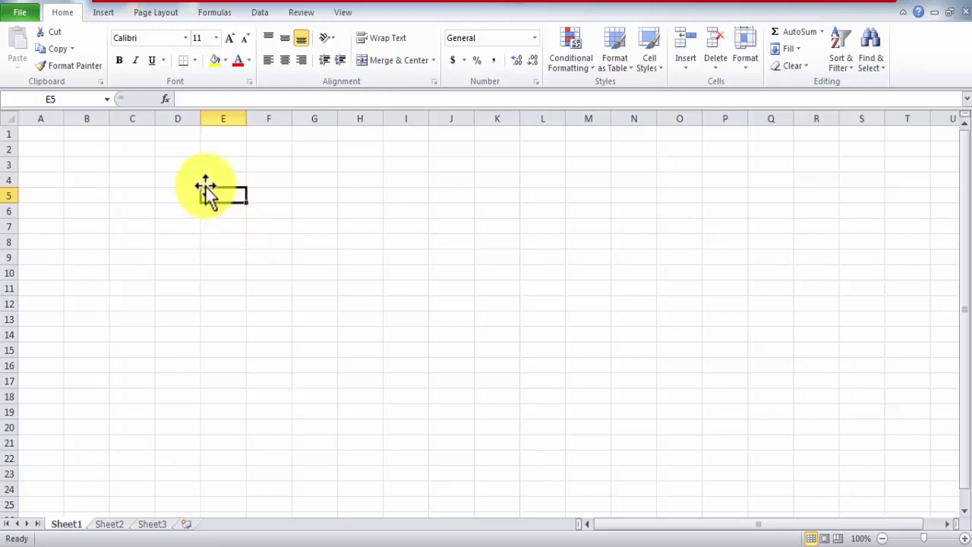
left_click(58, 101)
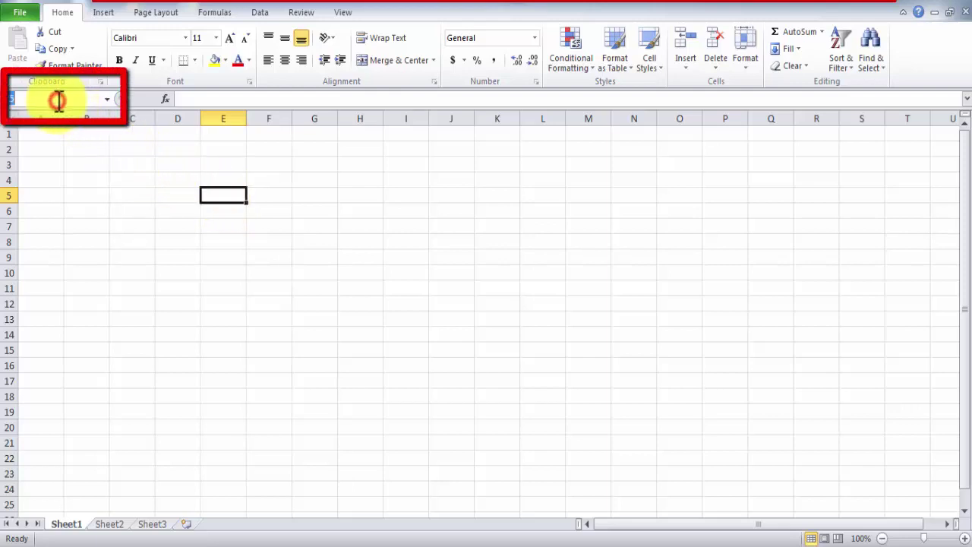
left_click(126, 177)
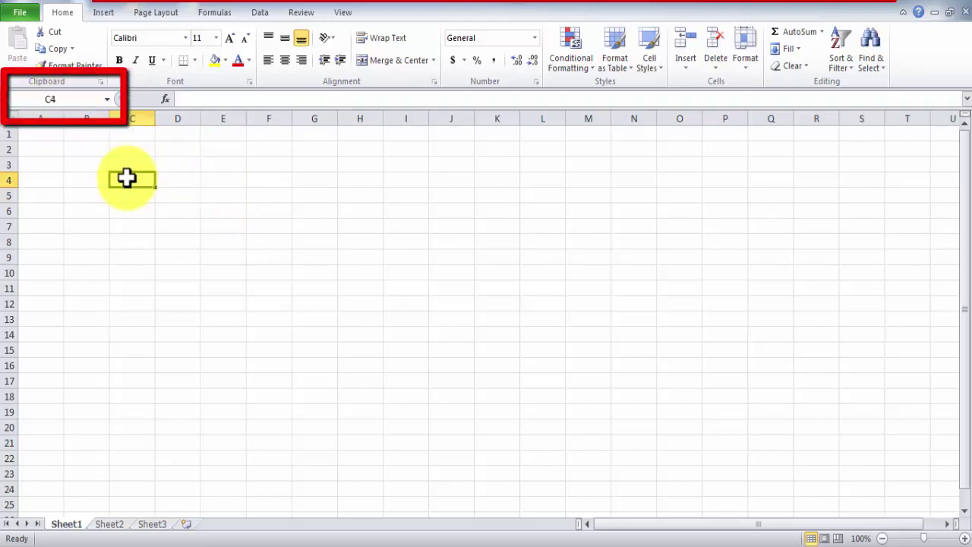
left_click(81, 178)
left_click(212, 170)
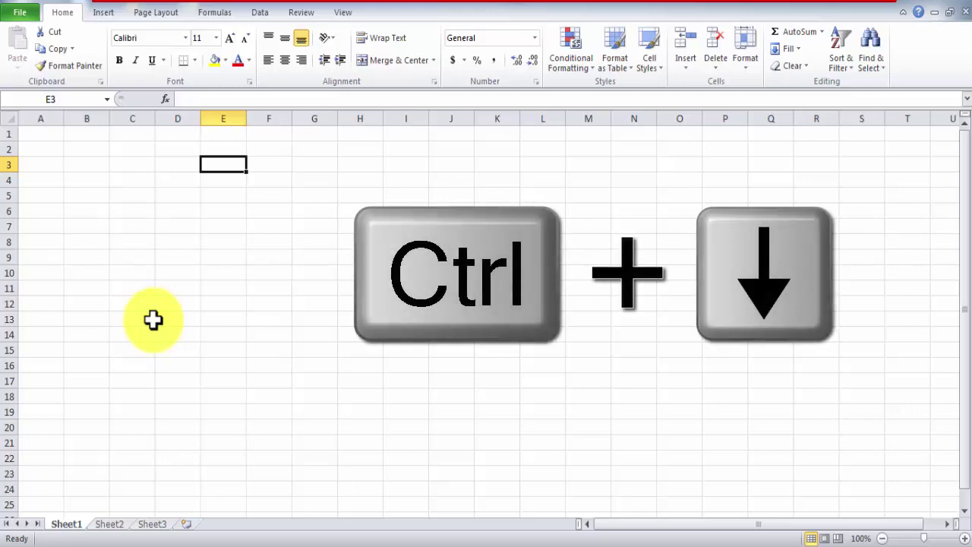
- Jump with Ctrl+arrows to the last row, back to the top, to column XFD, then to A1
key("ctrl+Down")
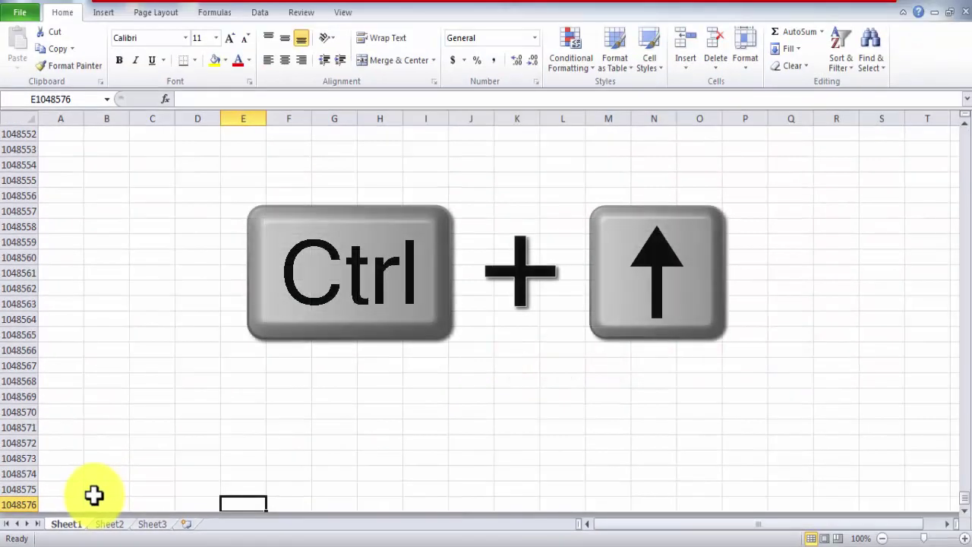
key("ctrl+Up")
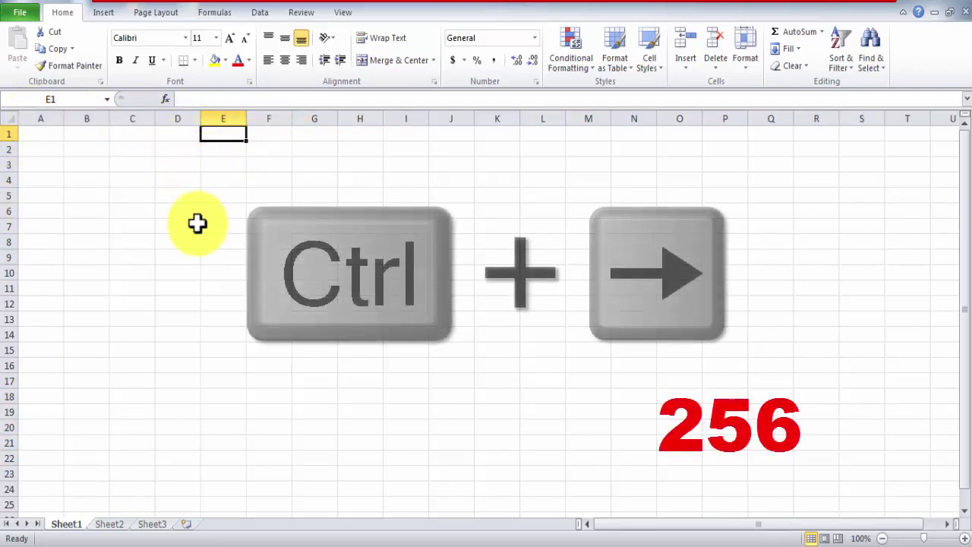
key("ctrl+Right")
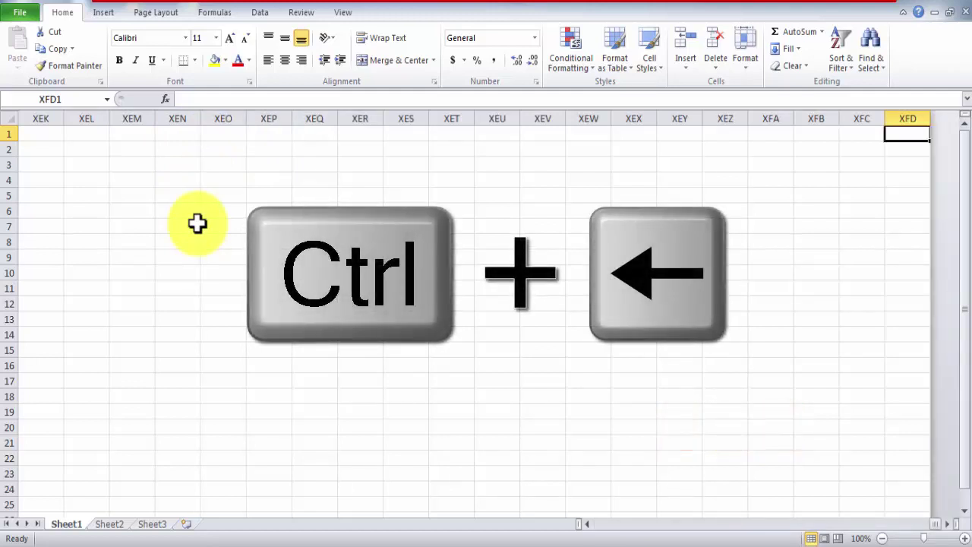
key("ctrl+Left")
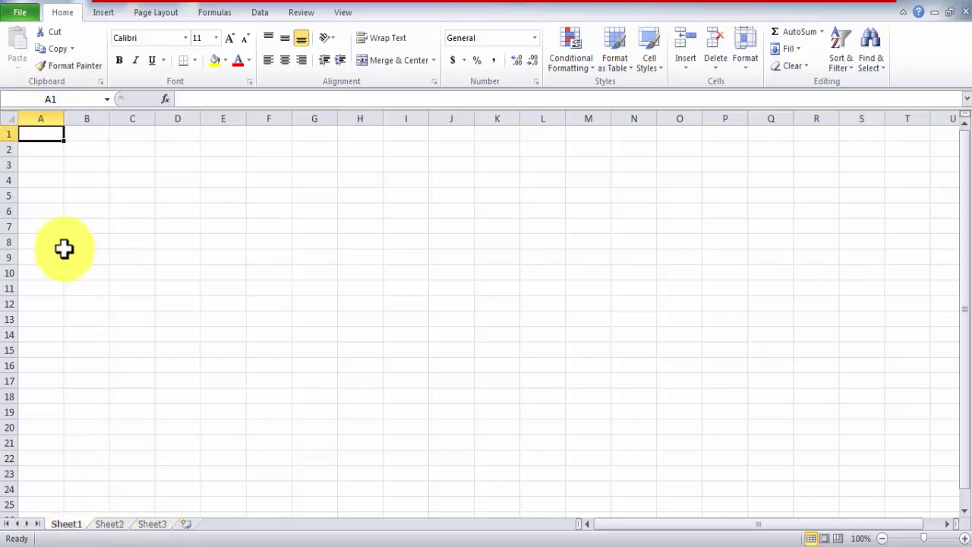
- Enter 'Online Padho Sikho' in cell B6, then show the empty Sheet2
left_click(71, 212)
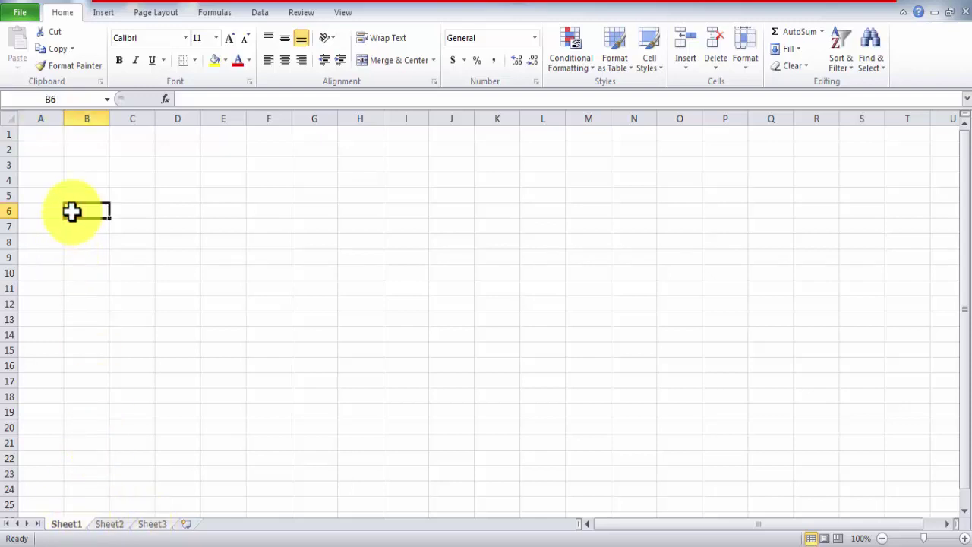
type("Online Padho Sikho")
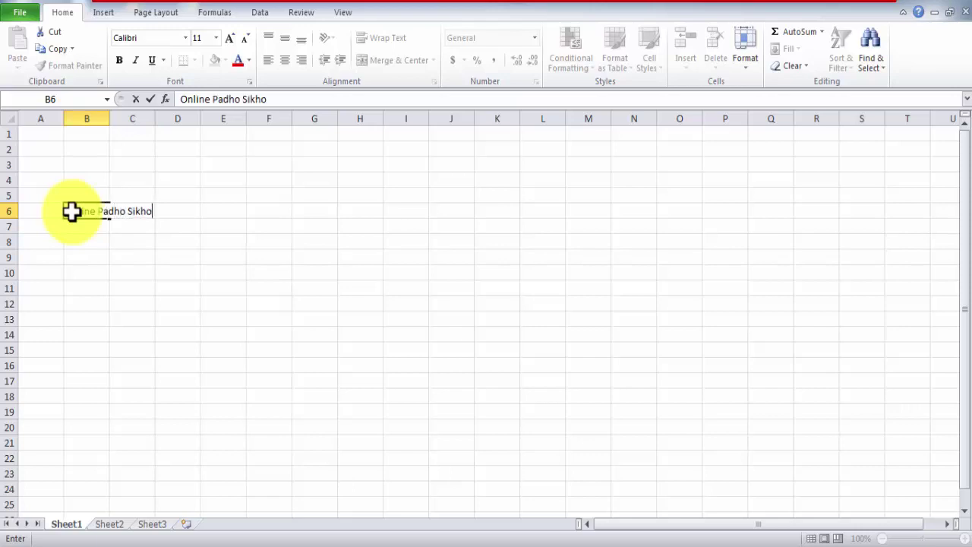
left_click(157, 266)
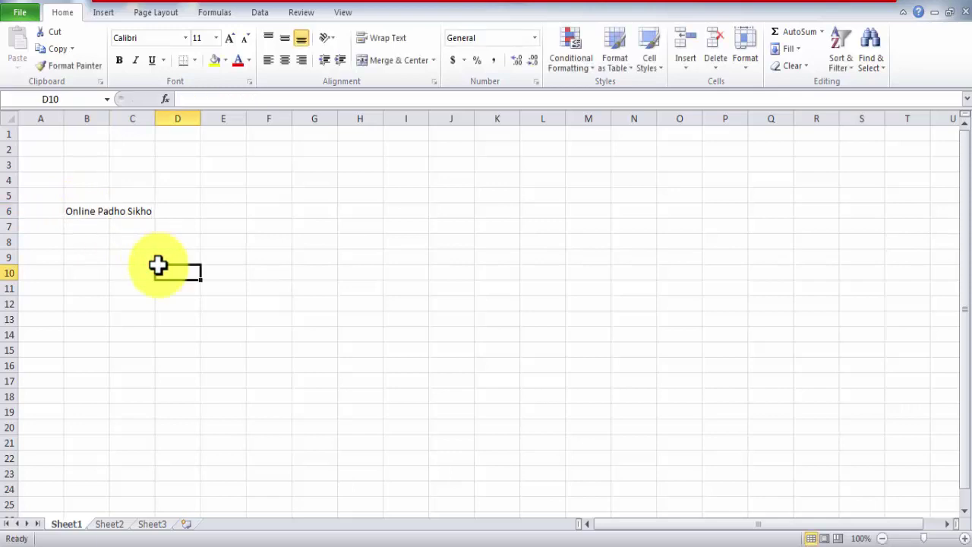
left_click(110, 526)
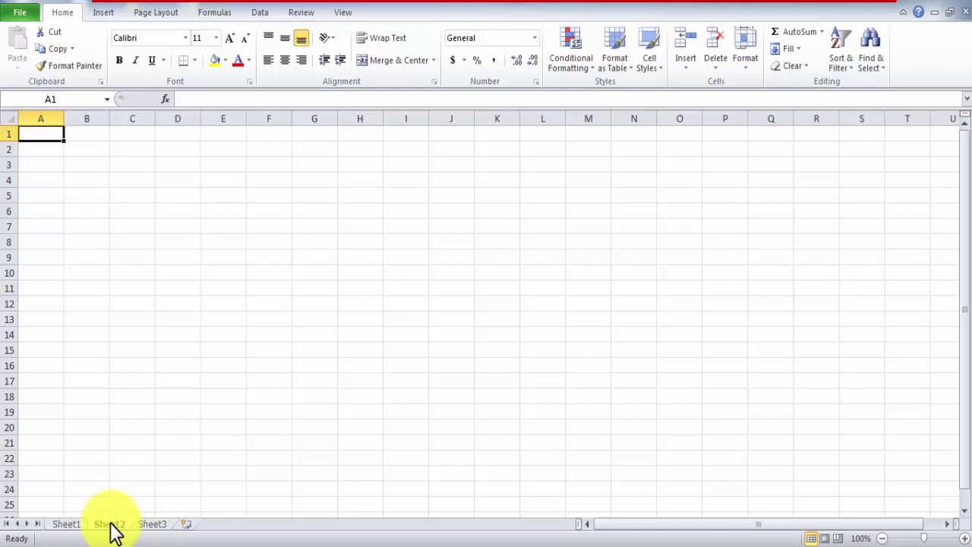
- Look through Sheet1 to Sheet3, then add new worksheets Sheet4 and Sheet5
left_click(68, 526)
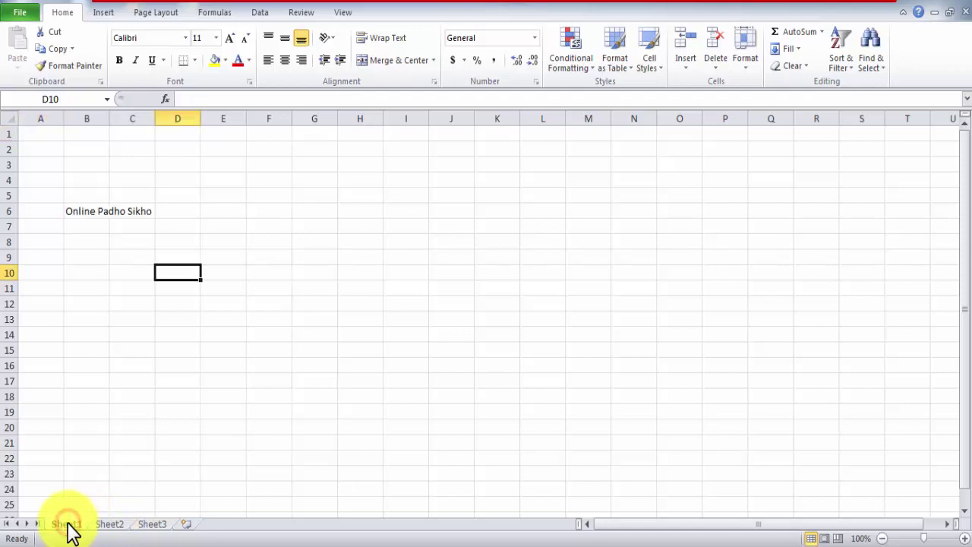
left_click(120, 526)
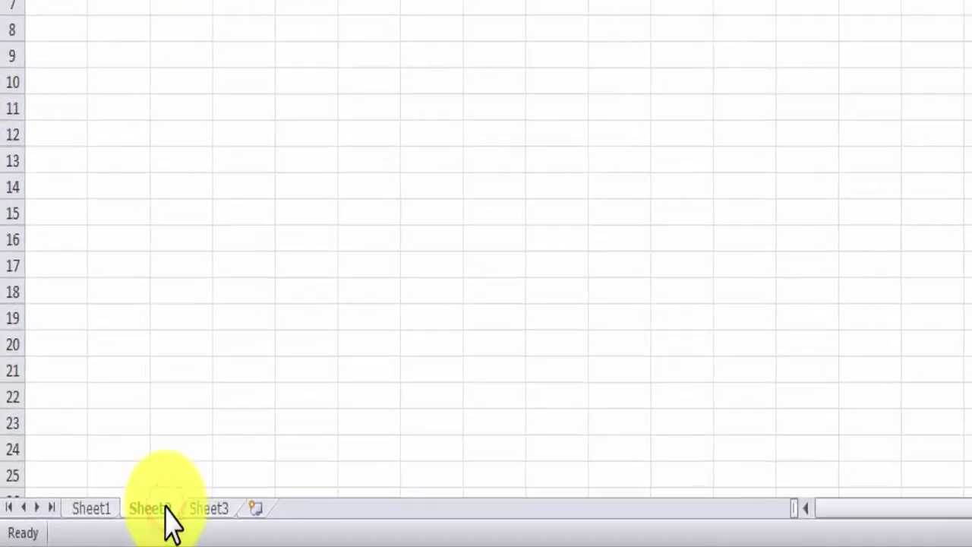
left_click(204, 509)
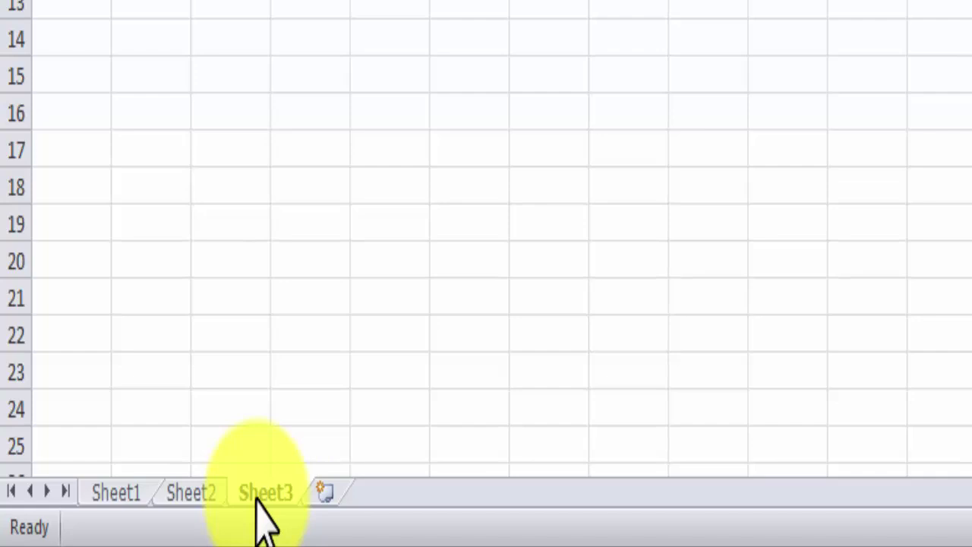
left_click(325, 495)
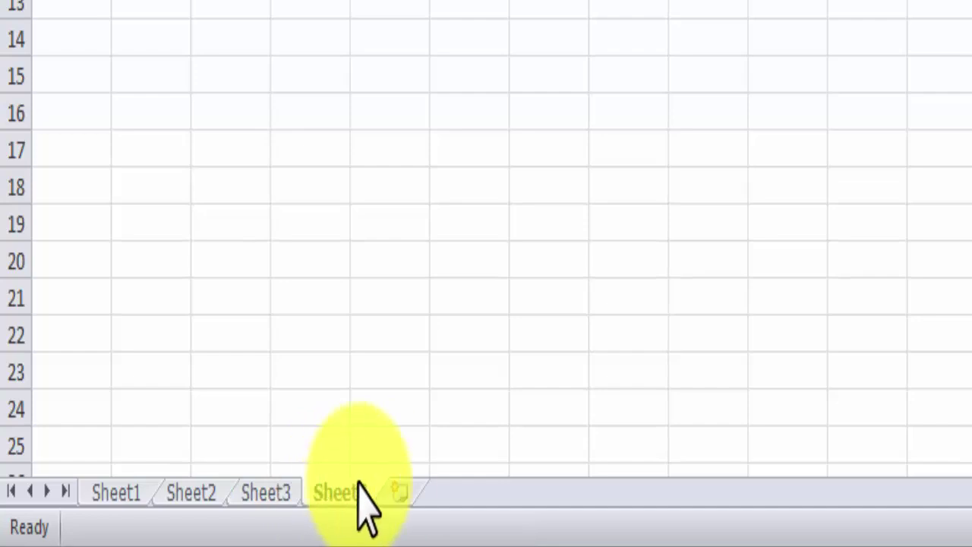
left_click(400, 494)
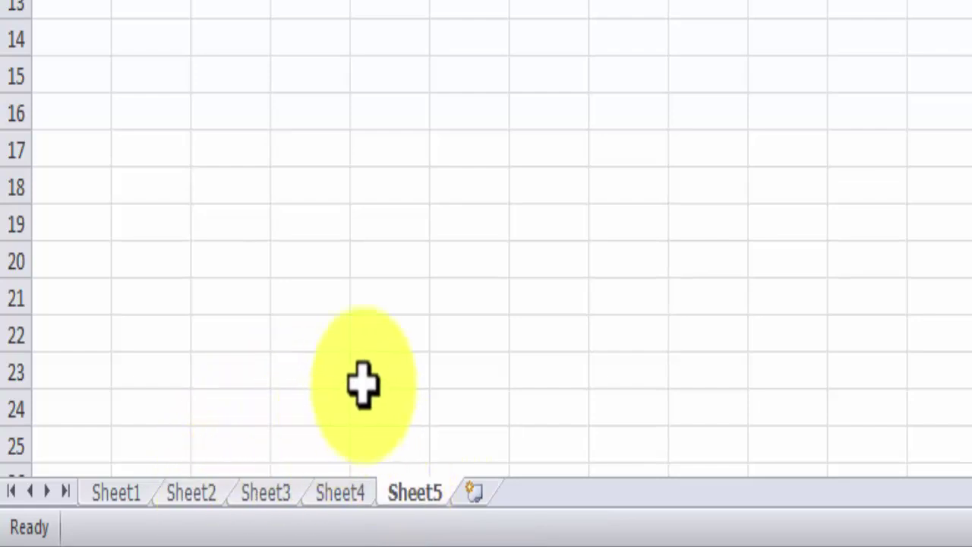
- Delete Sheet5 and rename Sheet1 to 'Sanni'
right_click(407, 491)
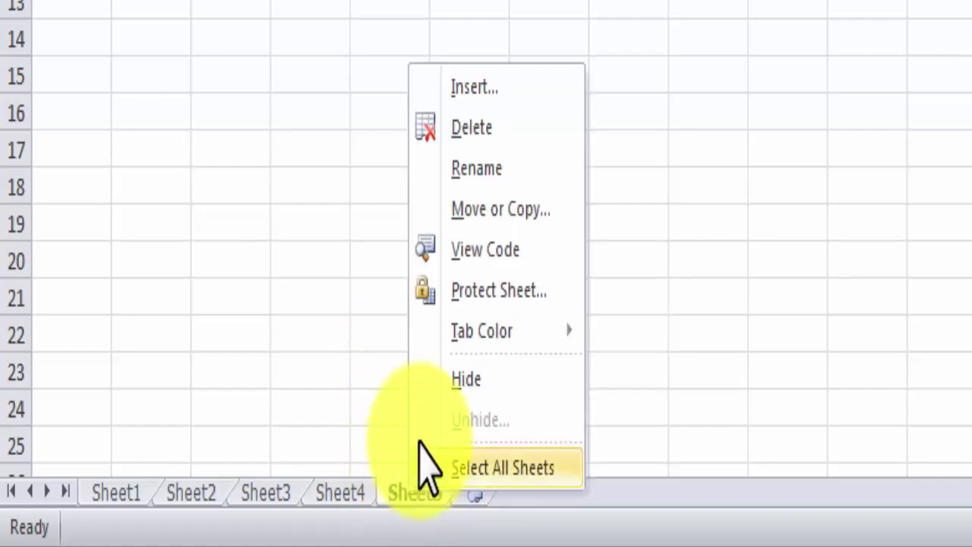
left_click(484, 207)
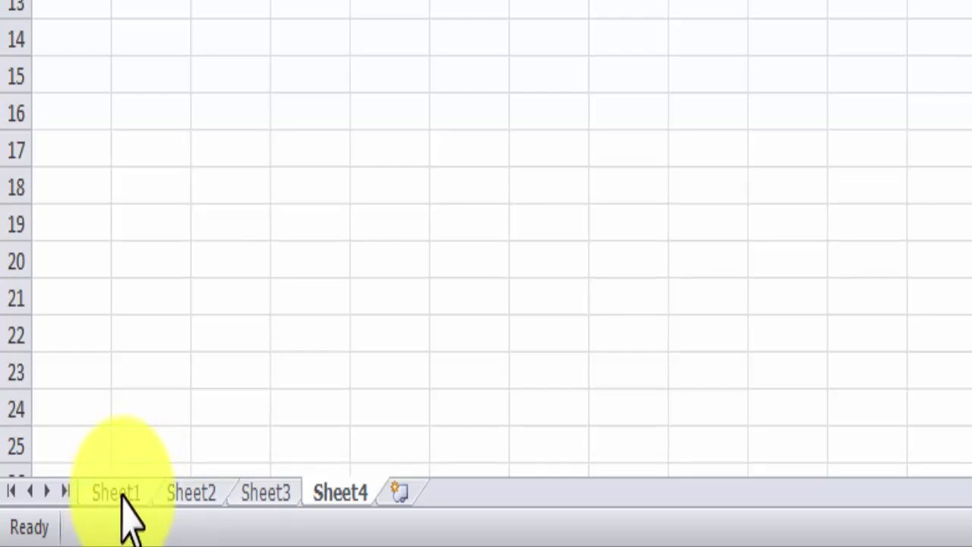
left_click(122, 494)
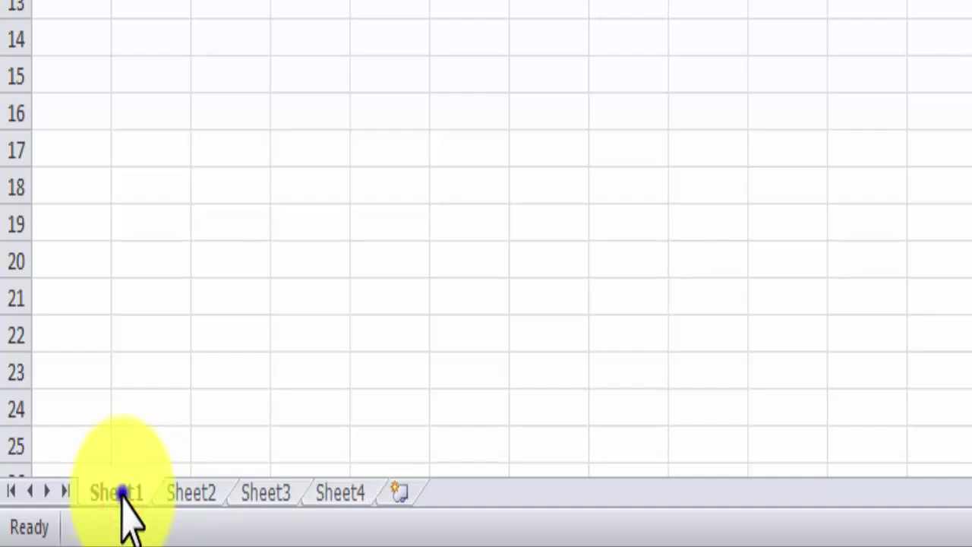
right_click(122, 495)
left_click(187, 164)
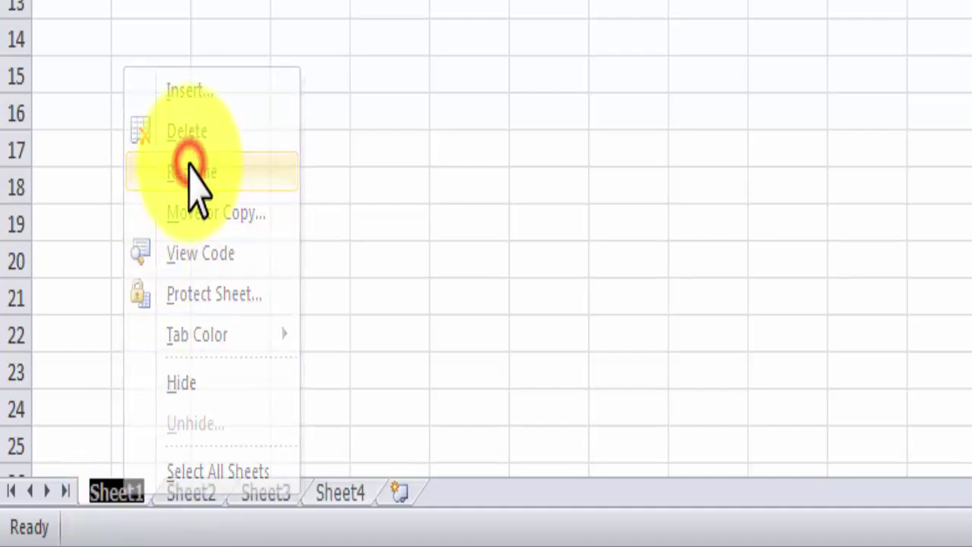
type("Sanni")
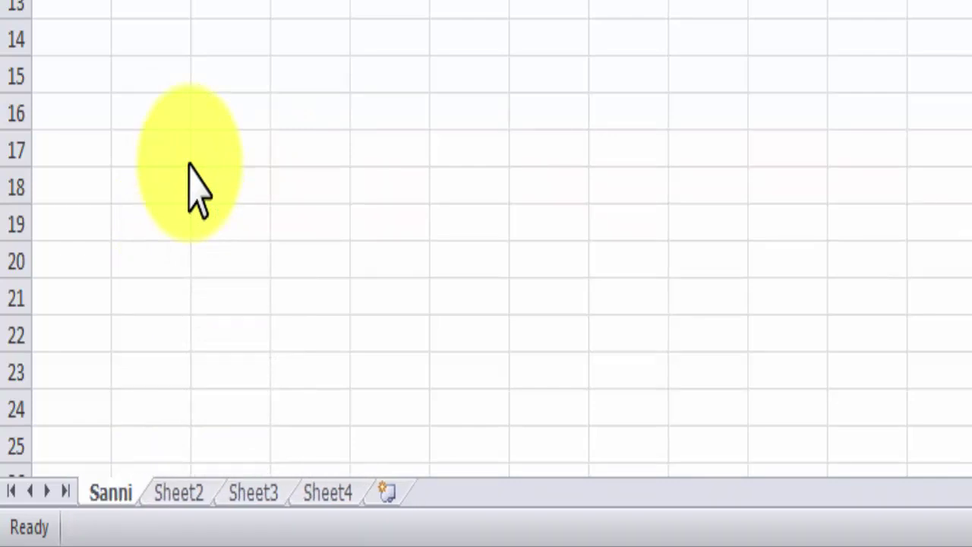
left_click(256, 147)
left_click(314, 301)
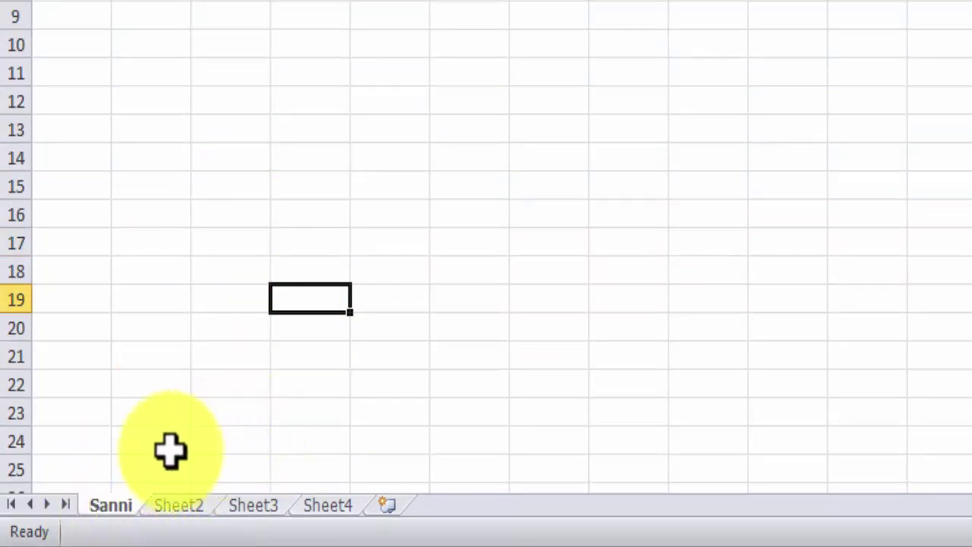
- Colour the Sanni sheet tab red
right_click(110, 505)
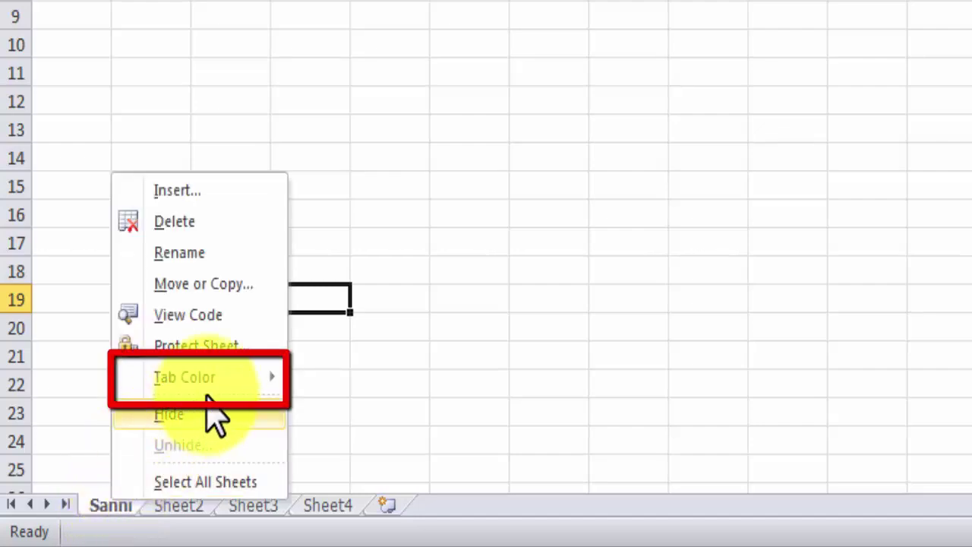
mouse_move(270, 384)
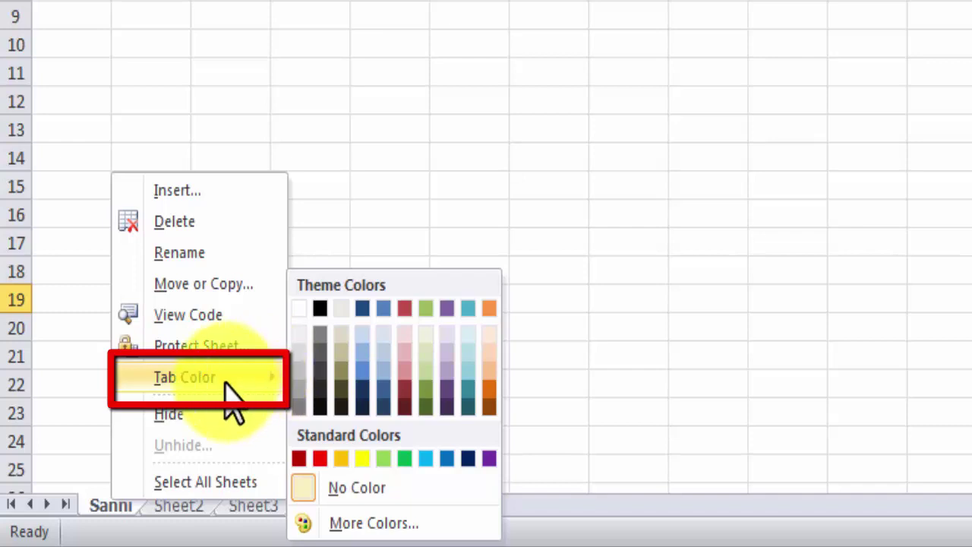
left_click(320, 459)
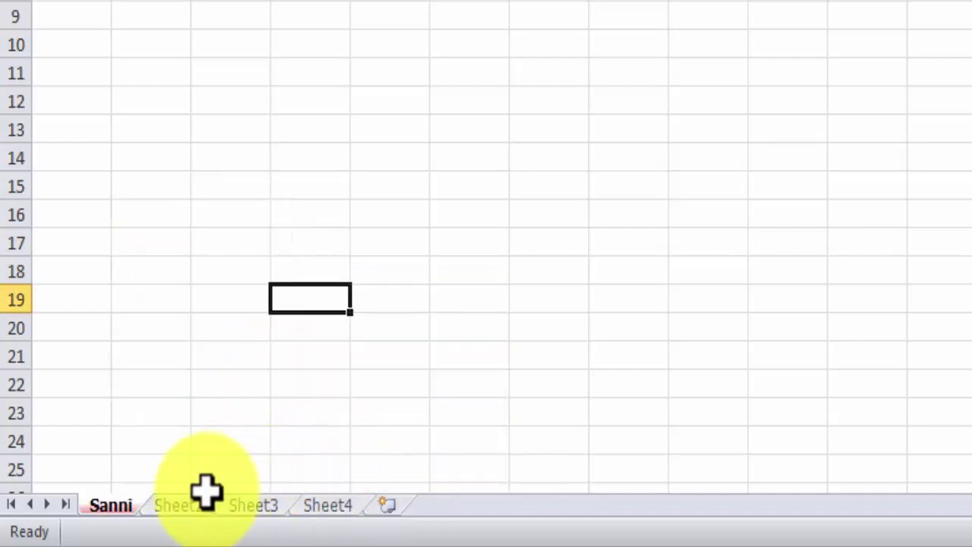
- Colour the Sheet2 tab light blue, then show Sheet3
left_click(191, 503)
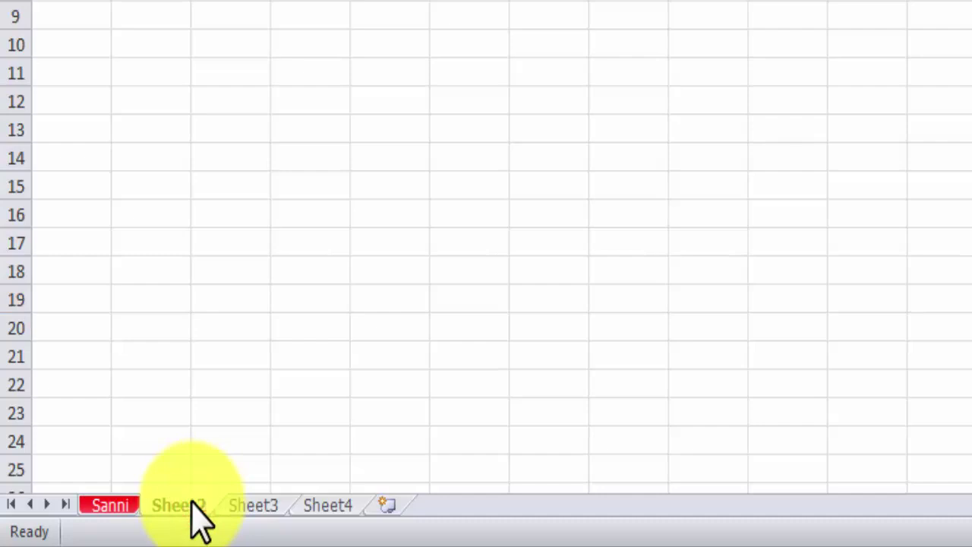
right_click(196, 517)
mouse_move(327, 389)
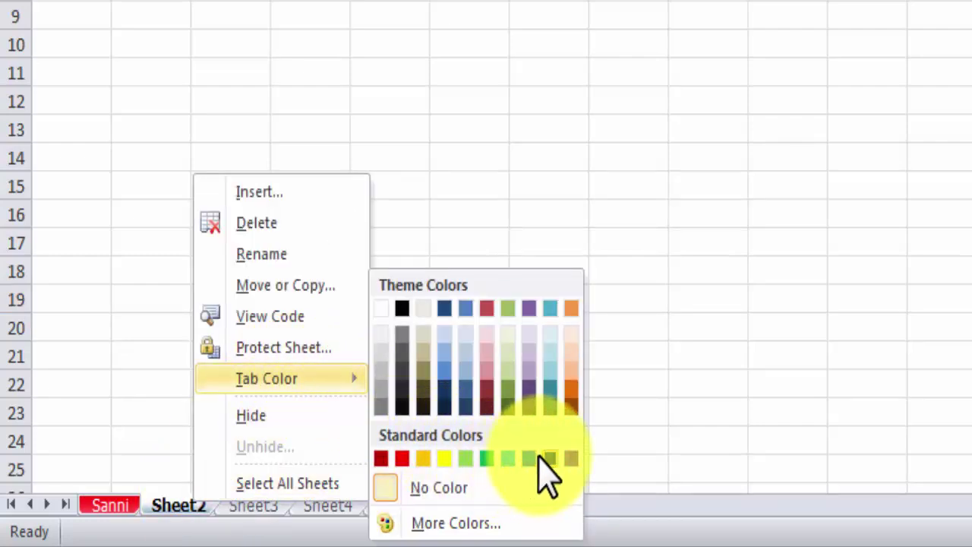
left_click(508, 458)
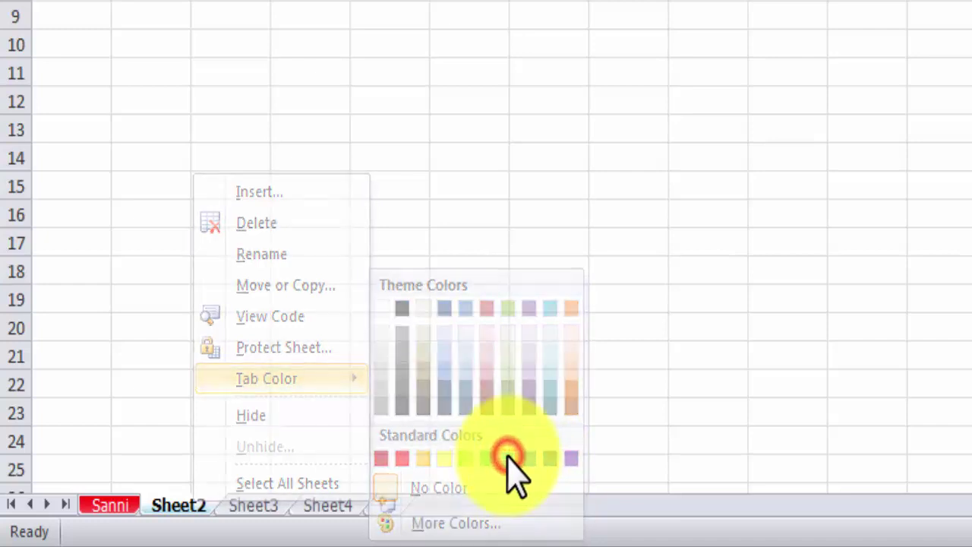
left_click(261, 505)
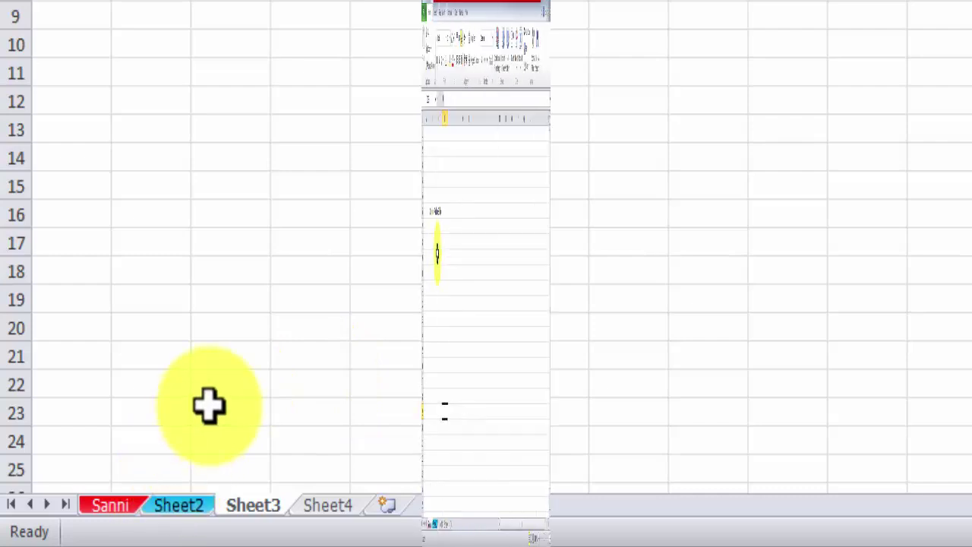
- Move among cells C8, E6, D4 and column E on Sanni, ending on the Online Padho Sikho cell
left_click(129, 241)
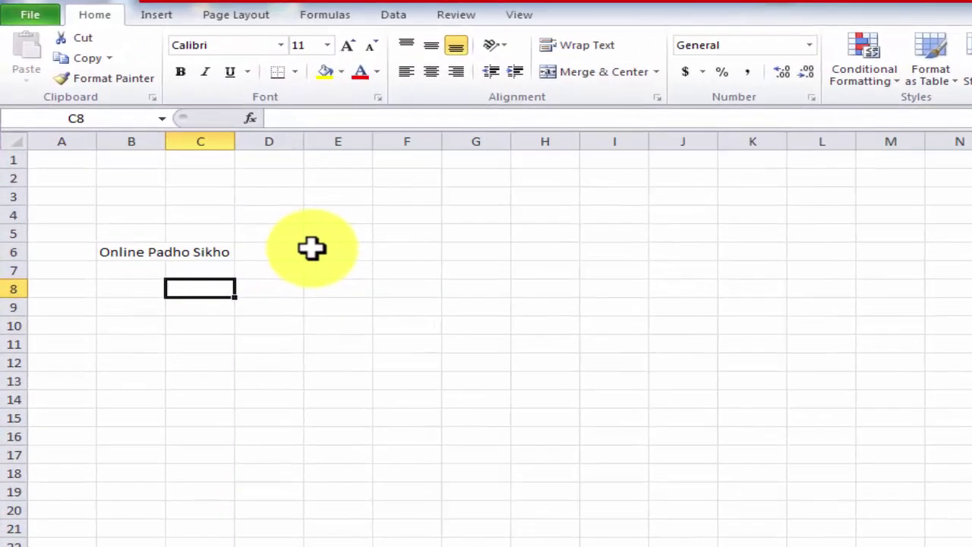
left_click(327, 250)
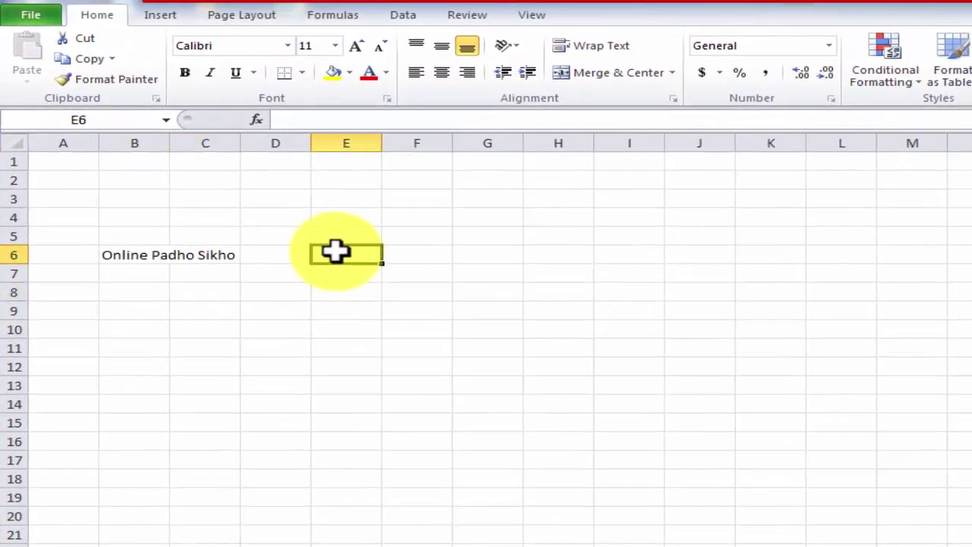
left_click(267, 212)
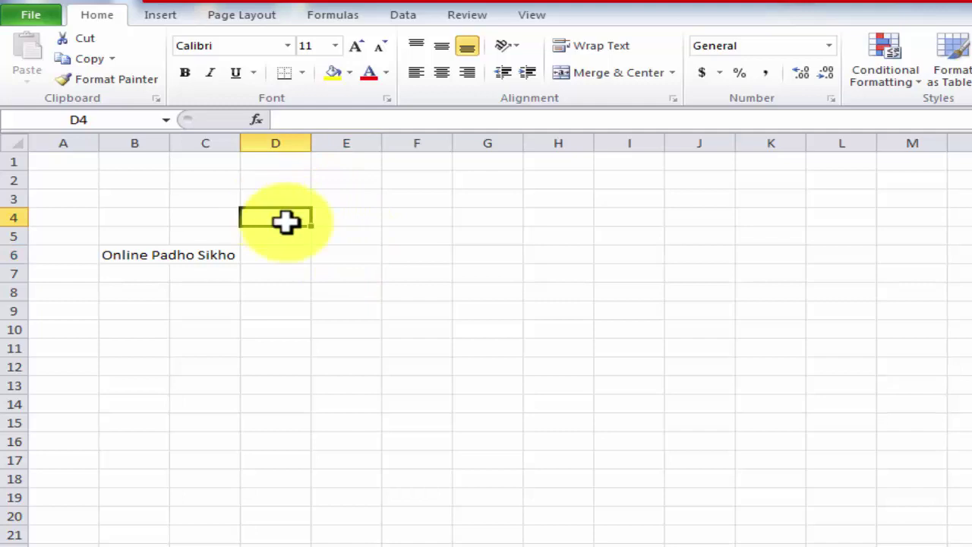
key("Right")
key("Right")
key("Right")
key("Right")
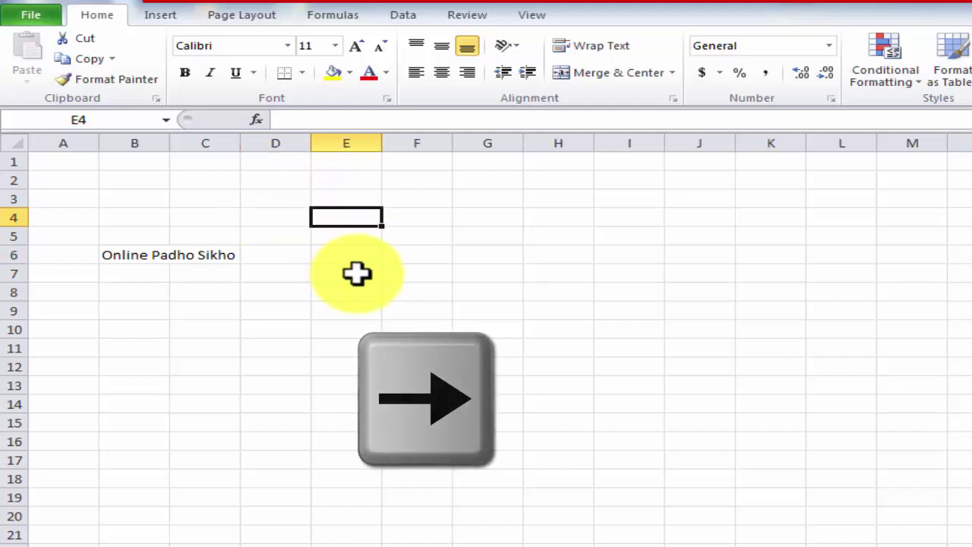
key("Left")
key("Left")
key("Left")
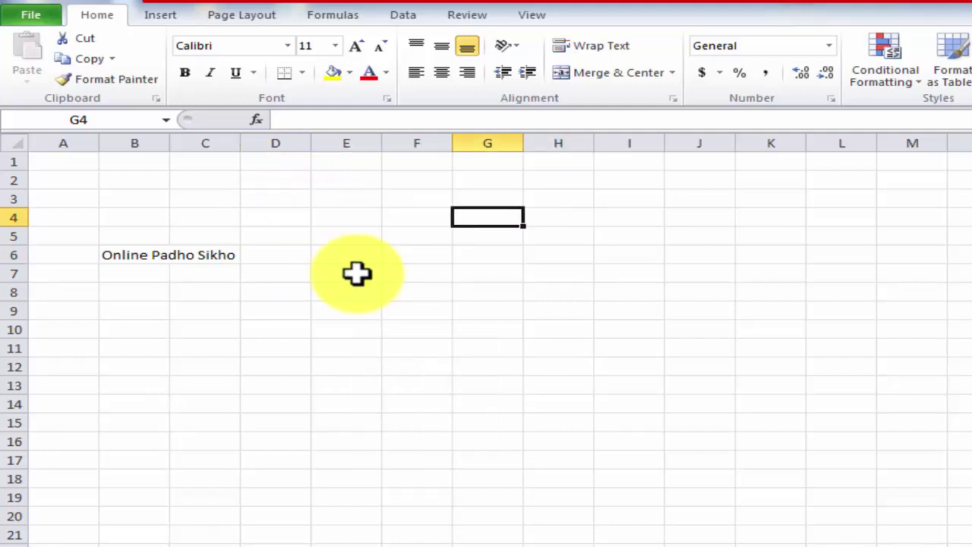
key("Up")
key("Up")
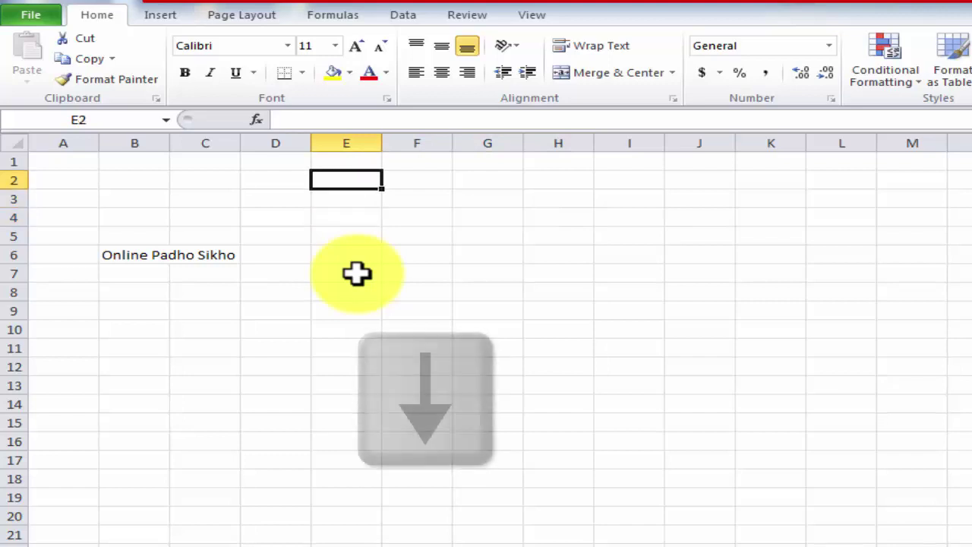
key("Down")
key("Down")
key("Down")
key("Down")
key("Down")
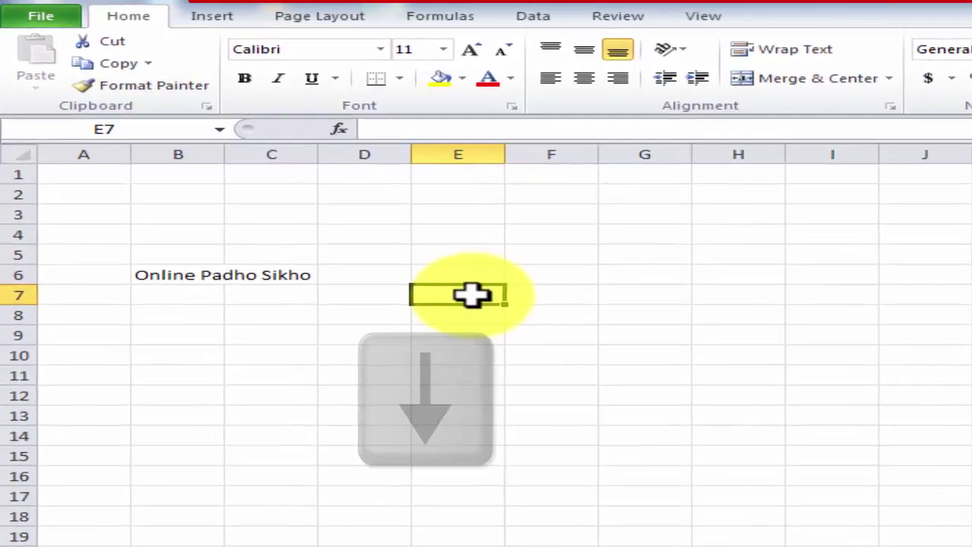
key("Down")
key("Down")
key("Down")
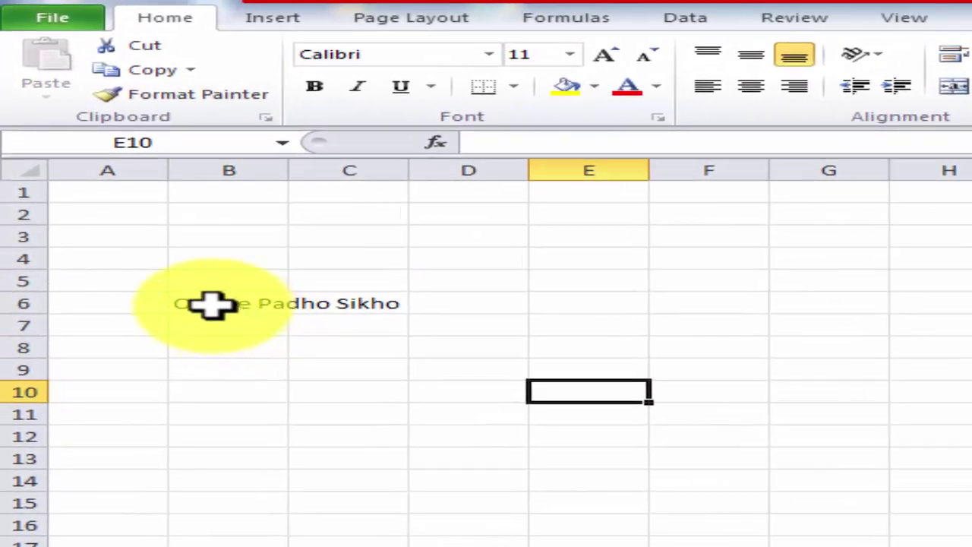
left_click(211, 305)
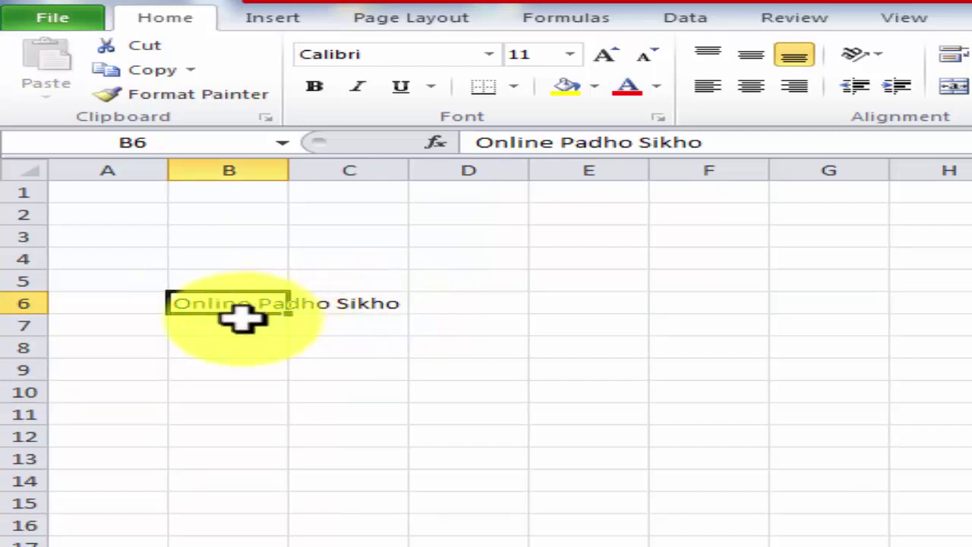
- Enter the person's full name in cell B7, then reselect B6
left_click(238, 319)
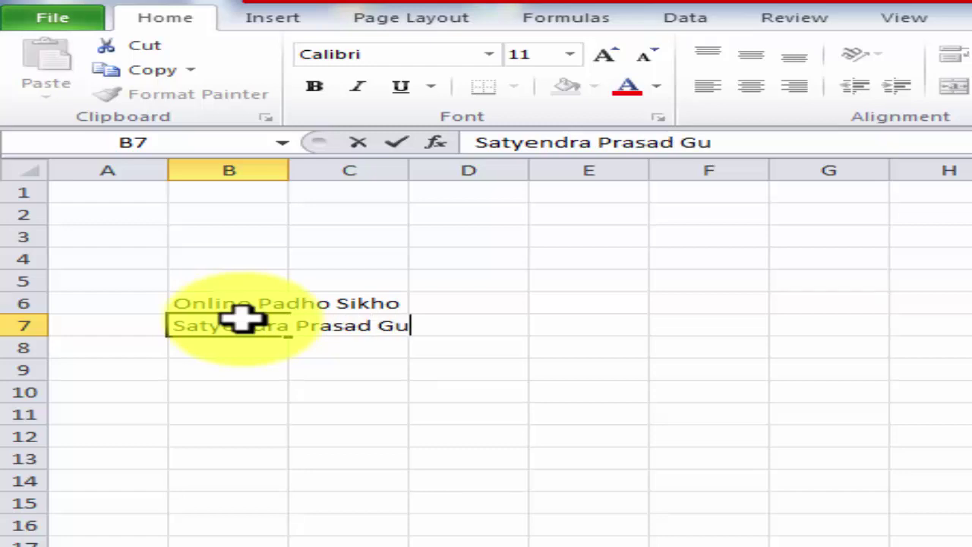
left_click(369, 427)
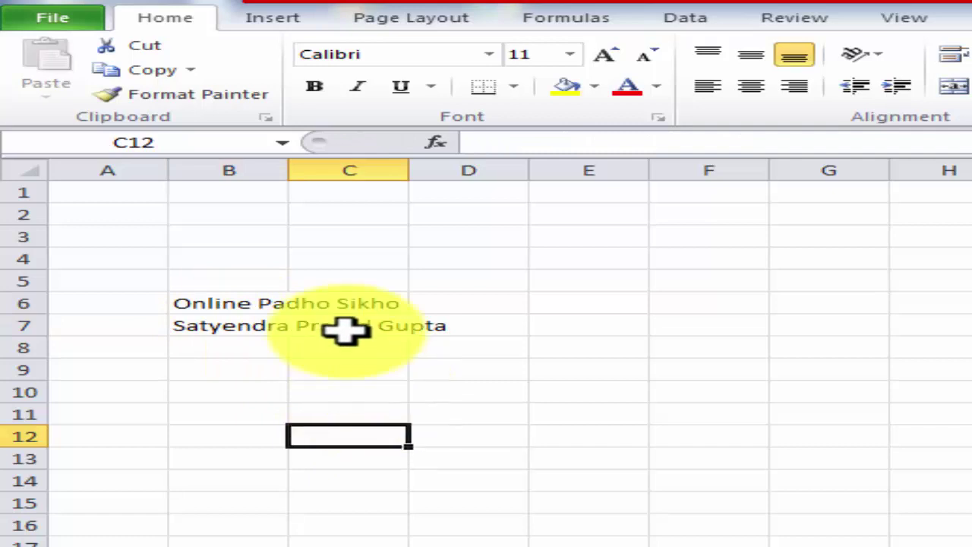
left_click(240, 302)
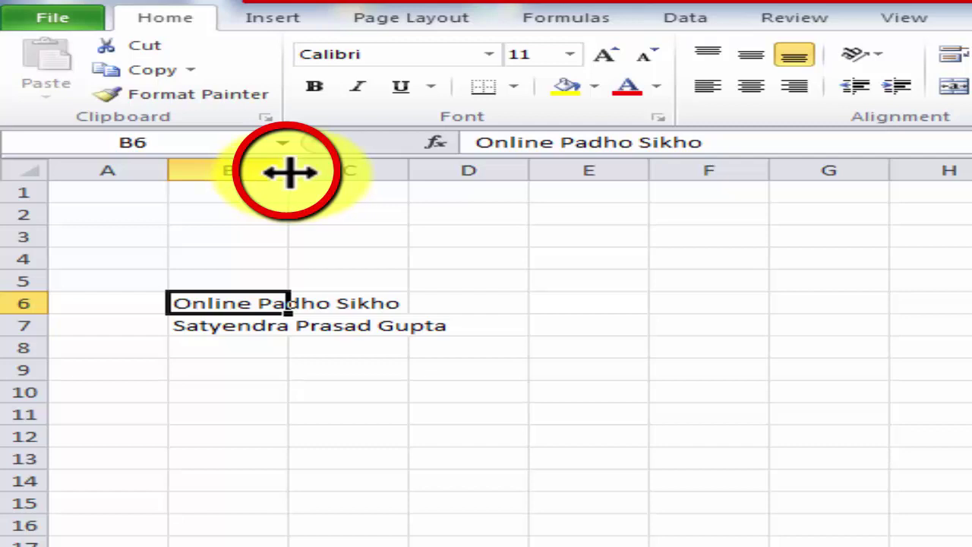
- Widen column B to fit 'Online Padho Sikho' and make row 6 much taller
left_click_drag(290, 172, 516, 183)
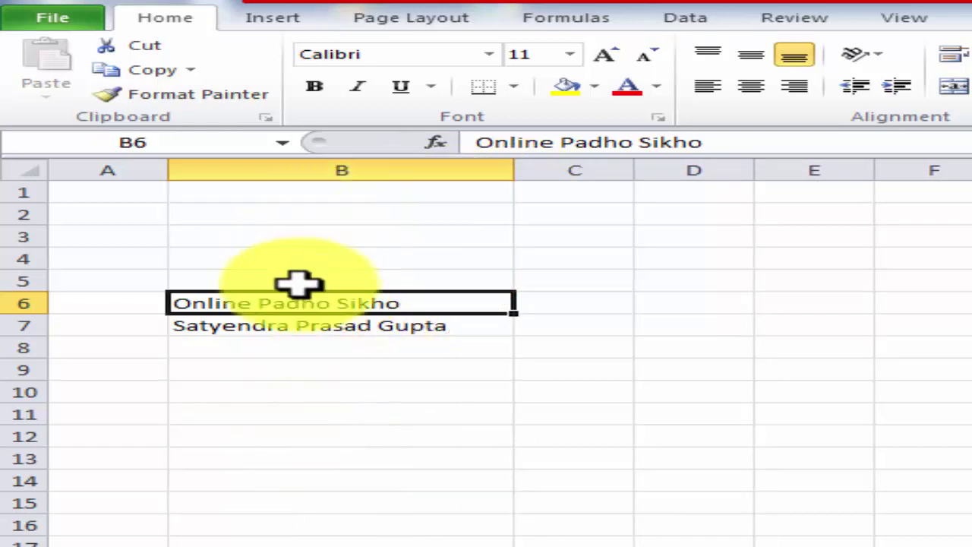
left_click_drag(513, 171, 494, 178)
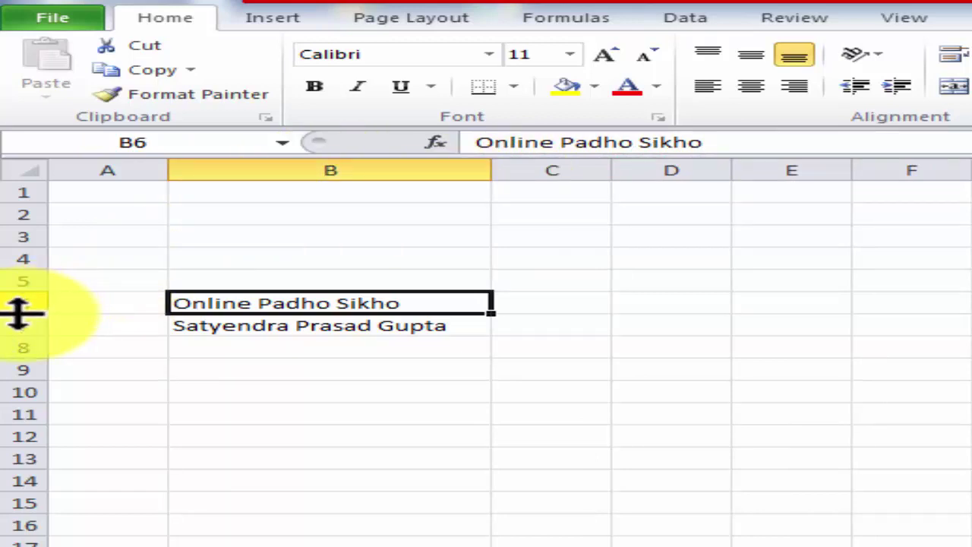
left_click_drag(18, 313, 19, 374)
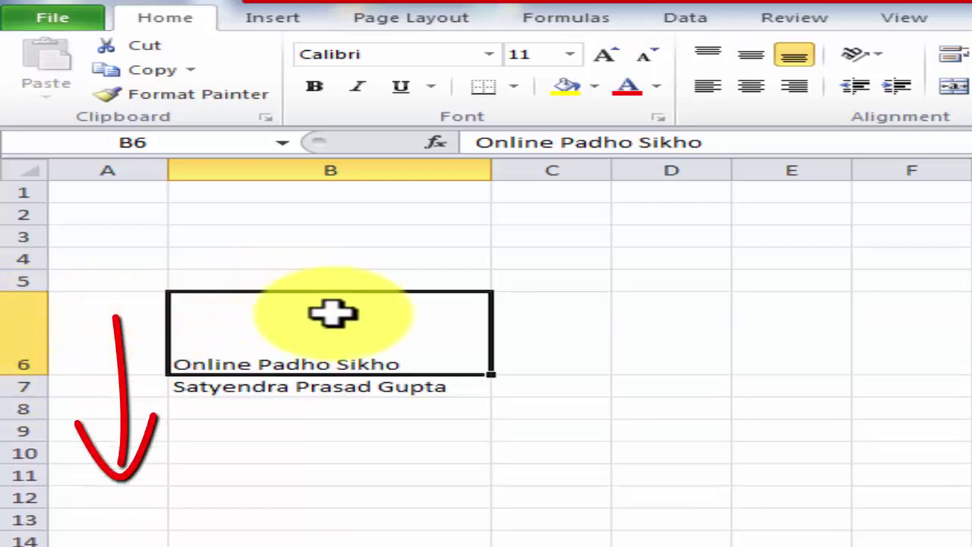
left_click(539, 321)
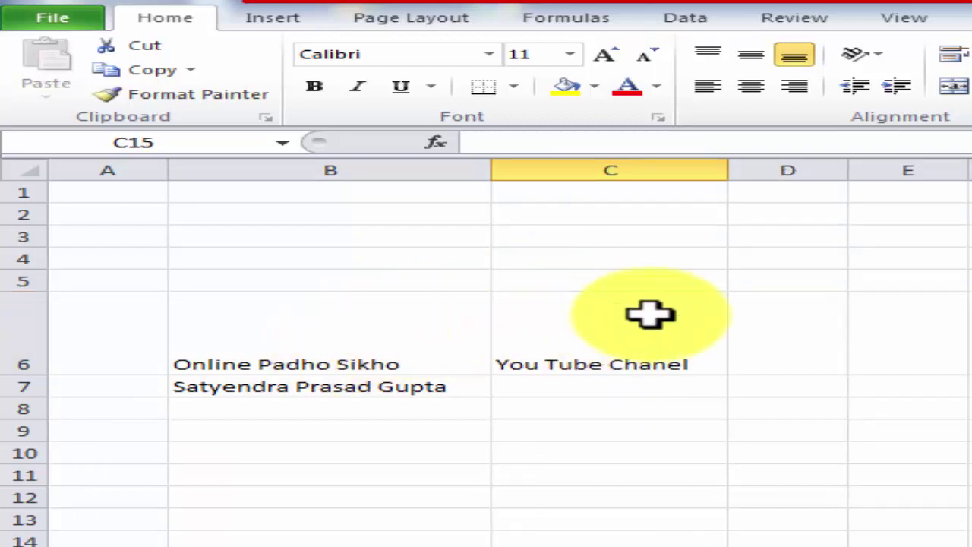
left_click(346, 334)
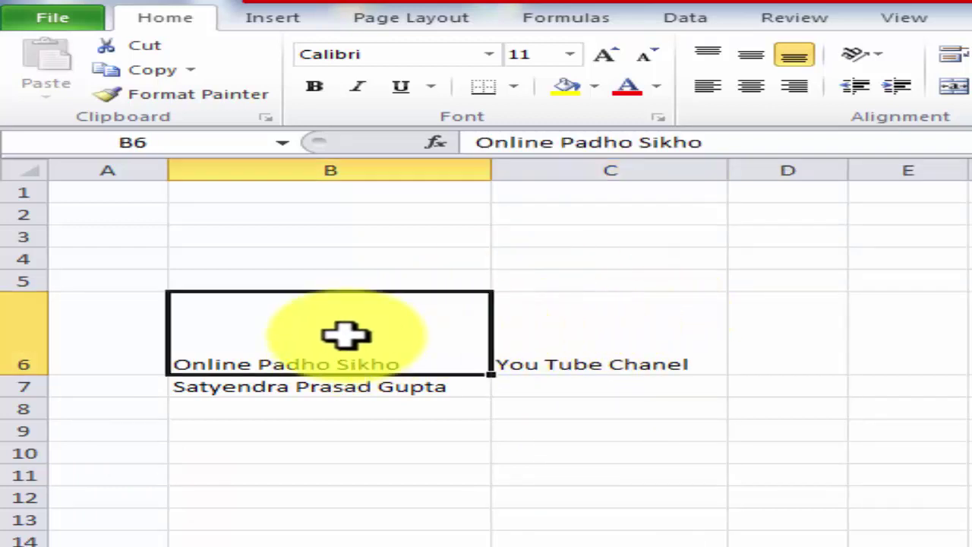
left_click(558, 334)
left_click(352, 341)
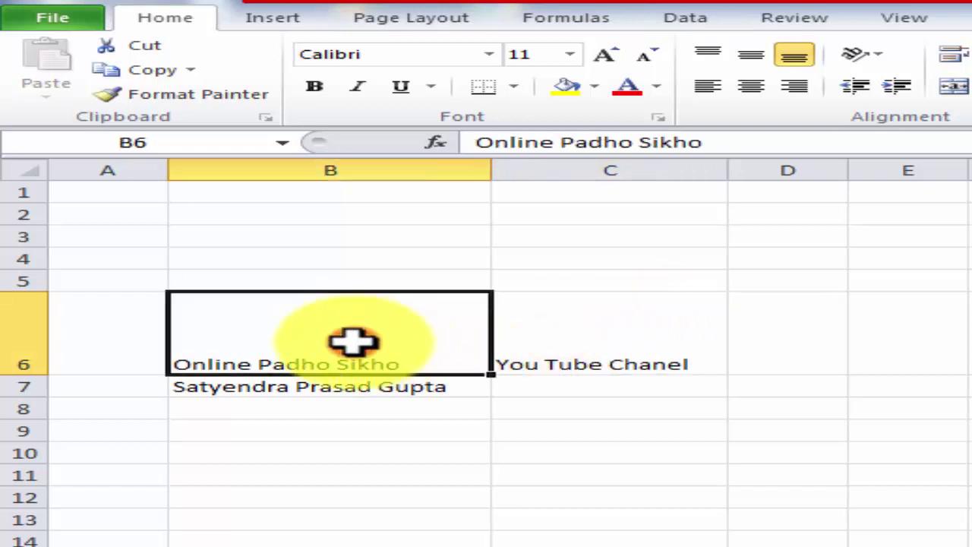
left_click_drag(23, 397, 22, 451)
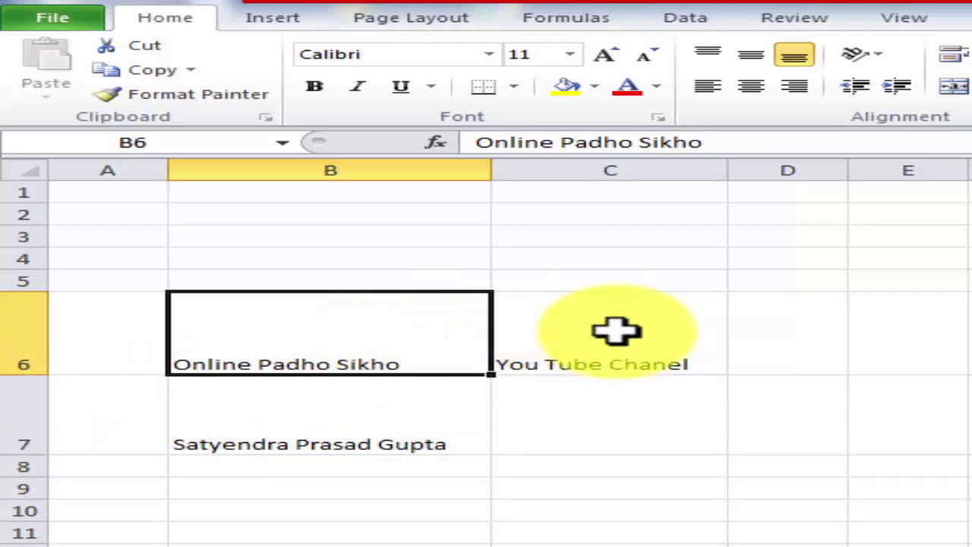
left_click(619, 330)
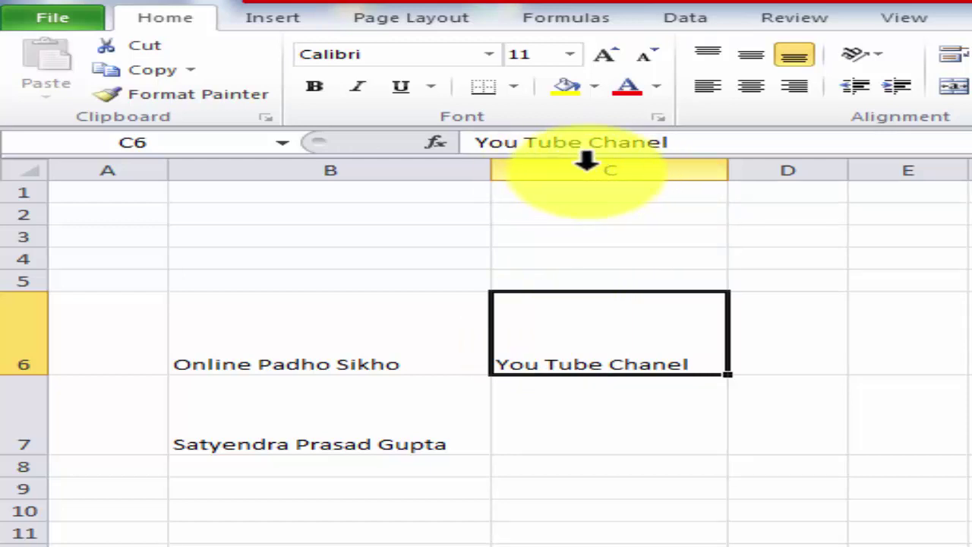
- Insert a blank column C, shifting 'You Tube Chanel' to D6, and check the cells
right_click(586, 163)
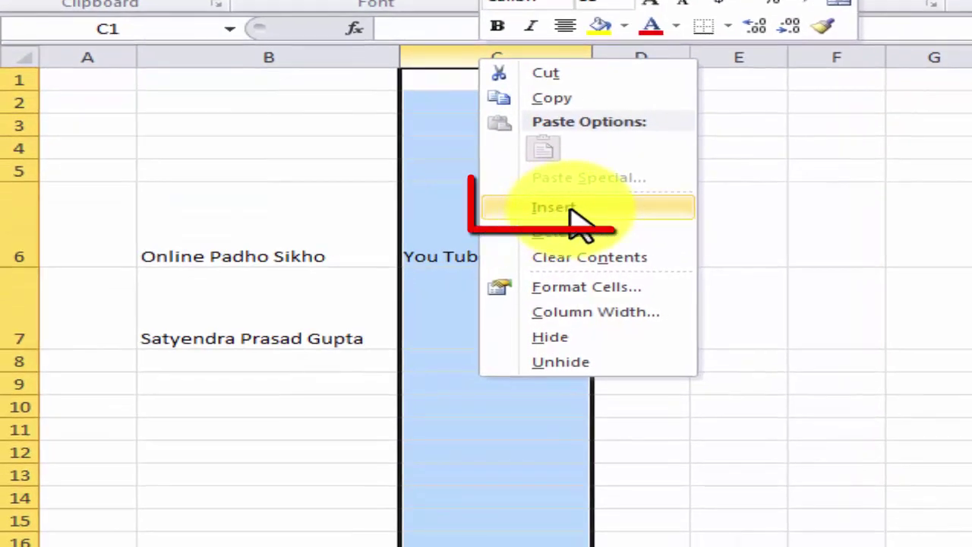
left_click(571, 210)
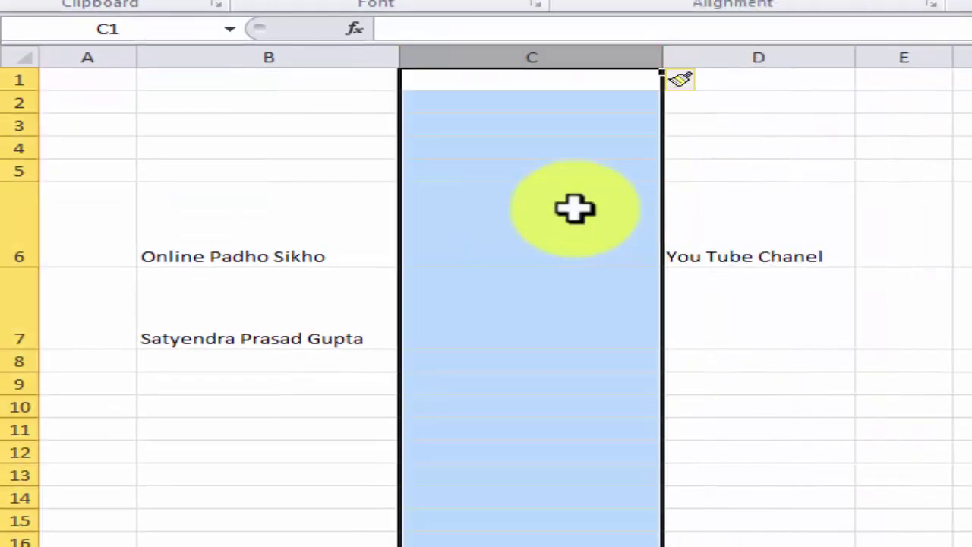
left_click(494, 246)
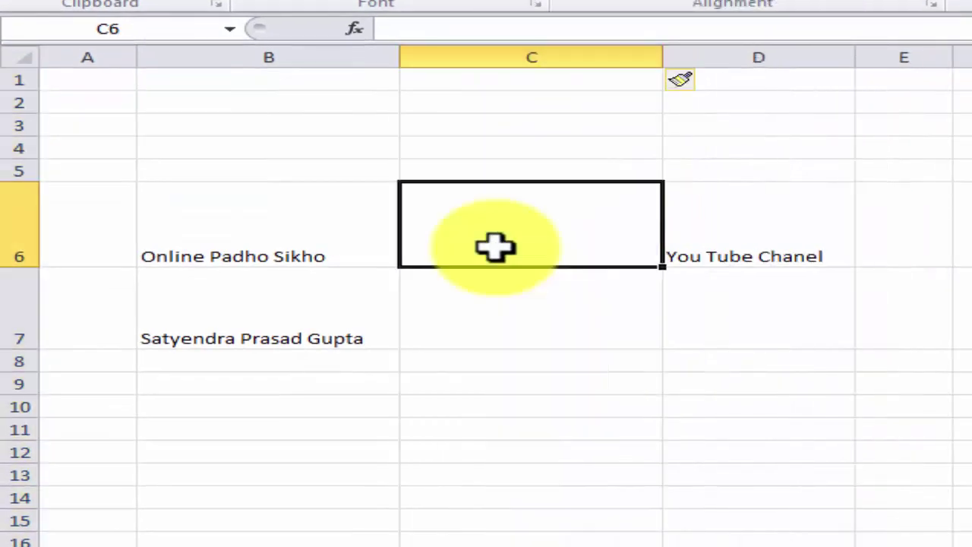
left_click(706, 238)
left_click(293, 243)
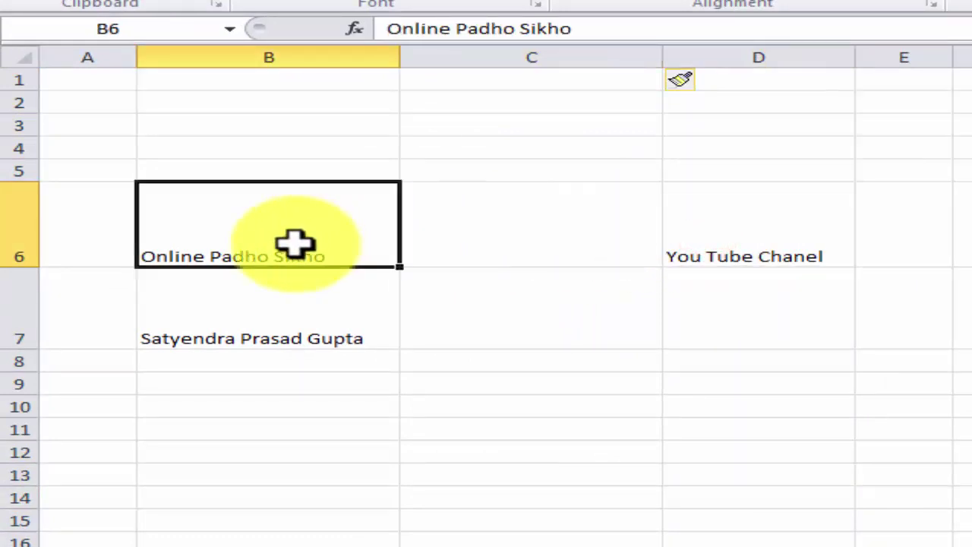
left_click(531, 224)
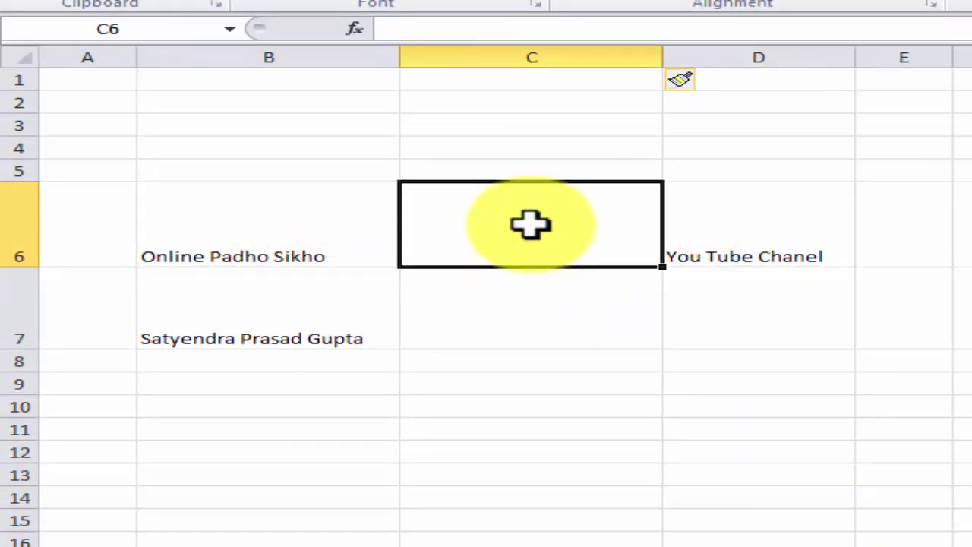
left_click(265, 225)
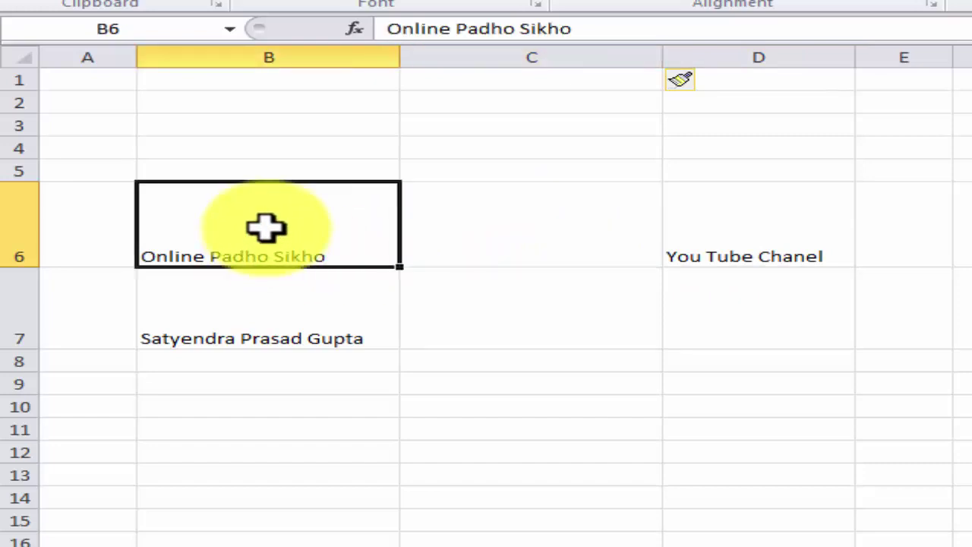
left_click(248, 301)
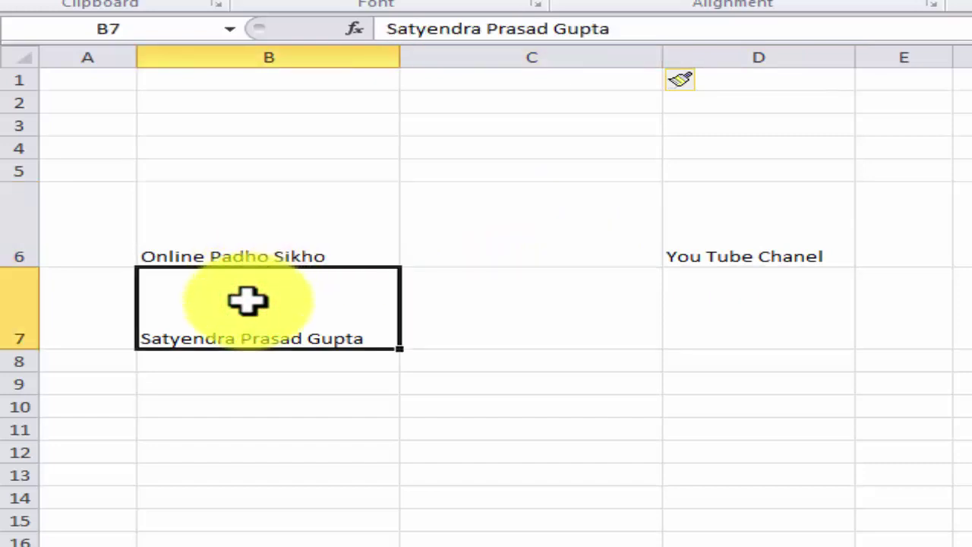
- Insert a blank row 7, pushing the full name down to B8, and check the cells
right_click(7, 308)
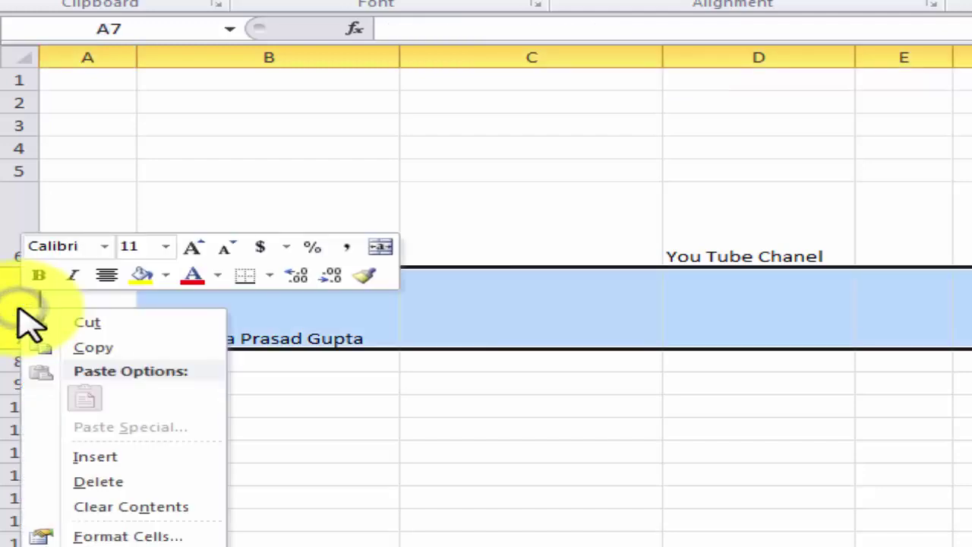
left_click(97, 457)
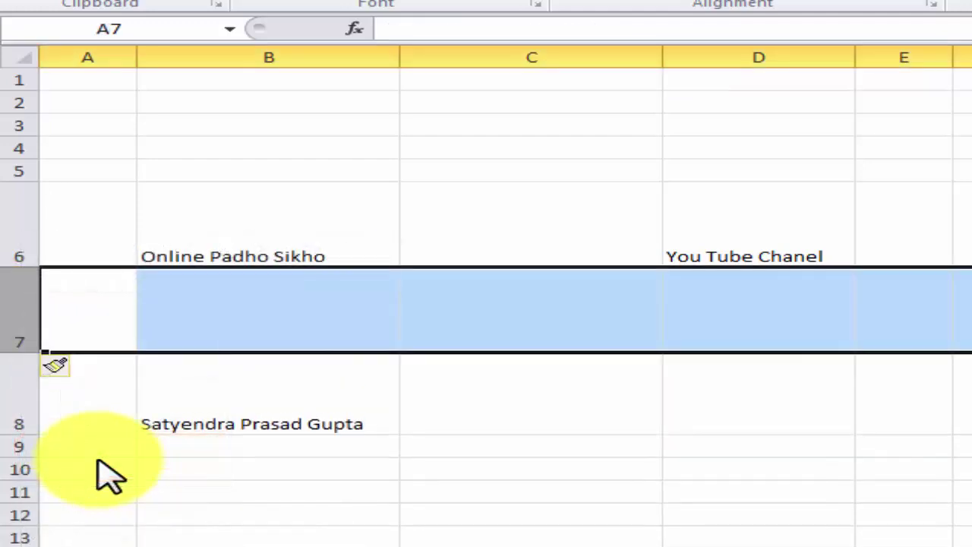
left_click(266, 228)
left_click(248, 396)
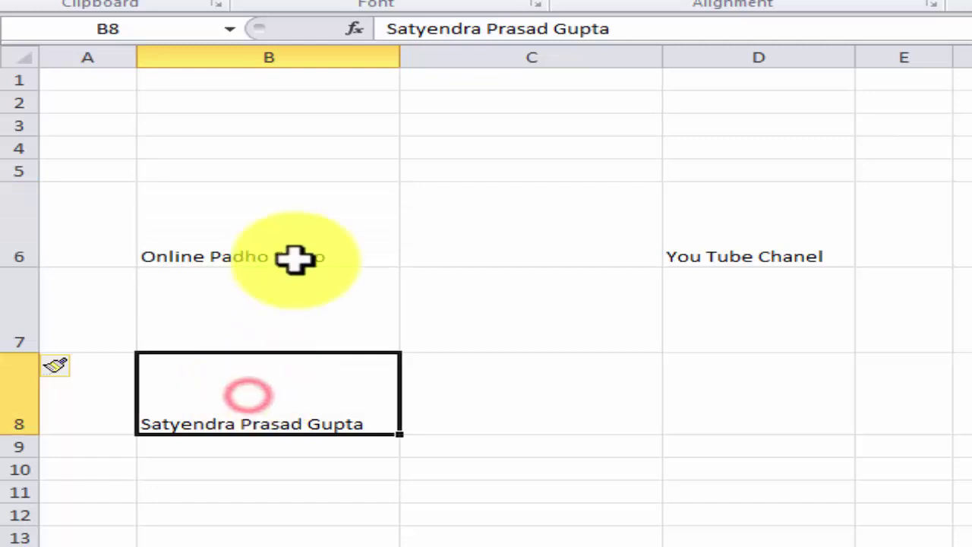
left_click(281, 226)
left_click(226, 310)
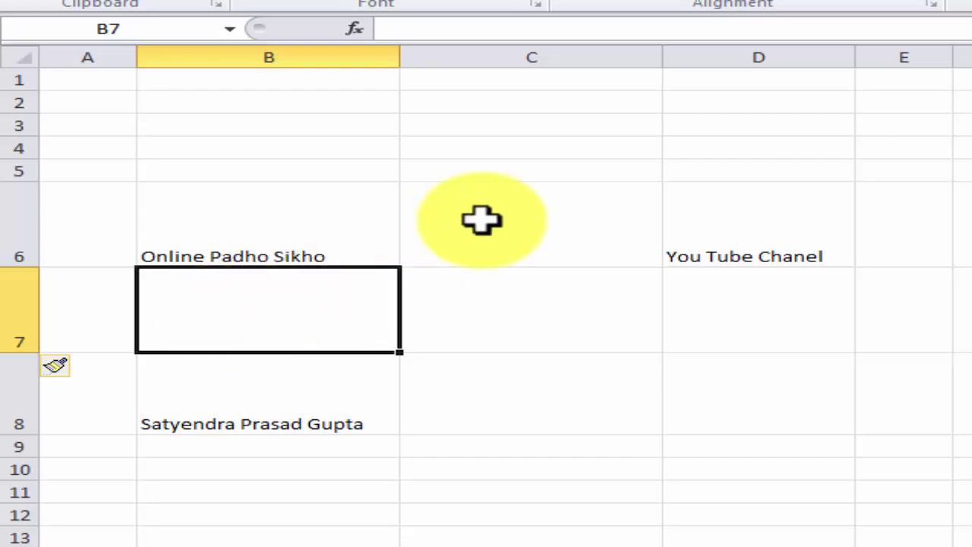
left_click(532, 49)
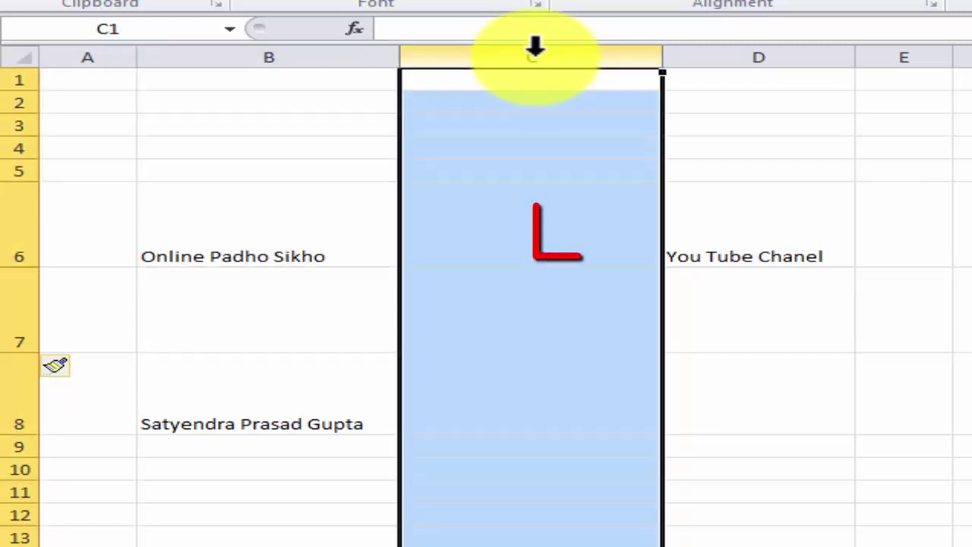
- Delete the blank column C and blank row 7, restoring text to C6 and B7
right_click(535, 49)
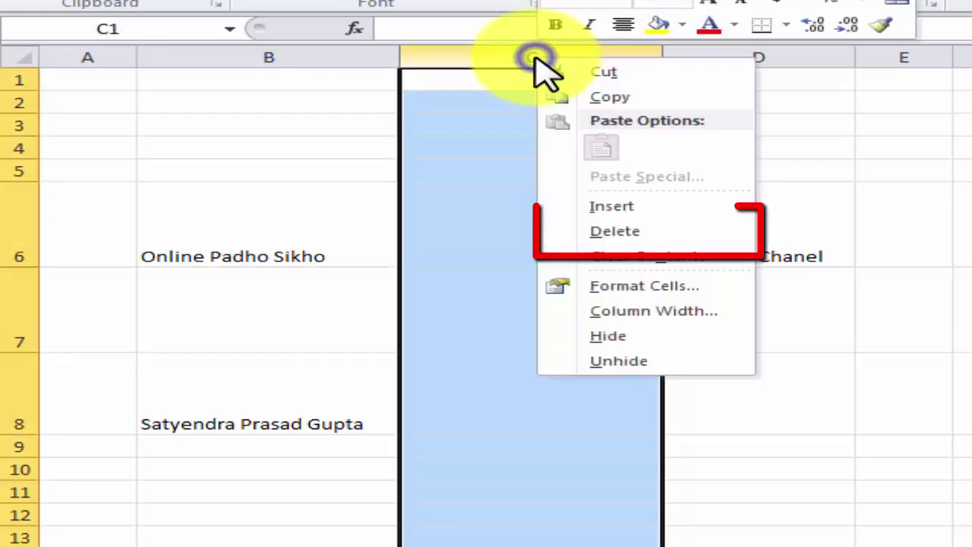
left_click(630, 235)
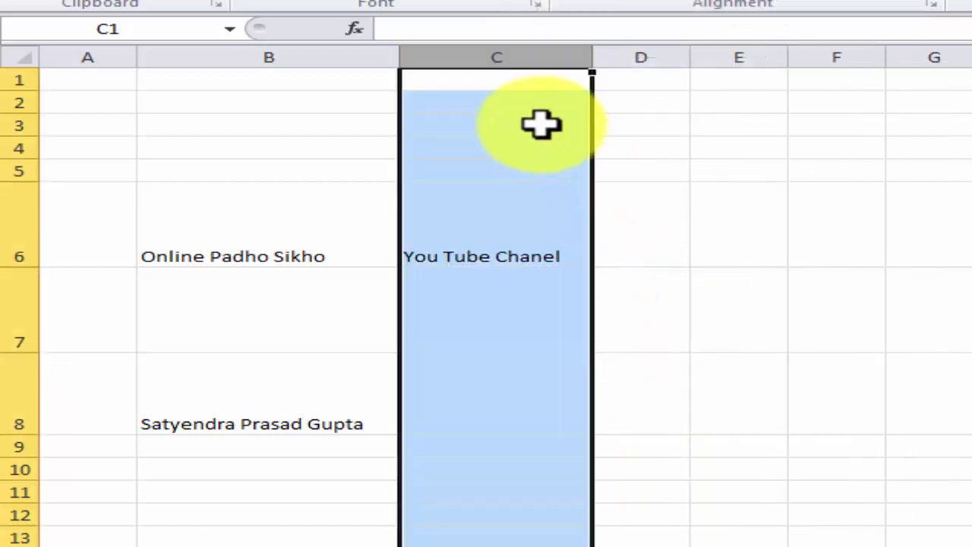
left_click(34, 304)
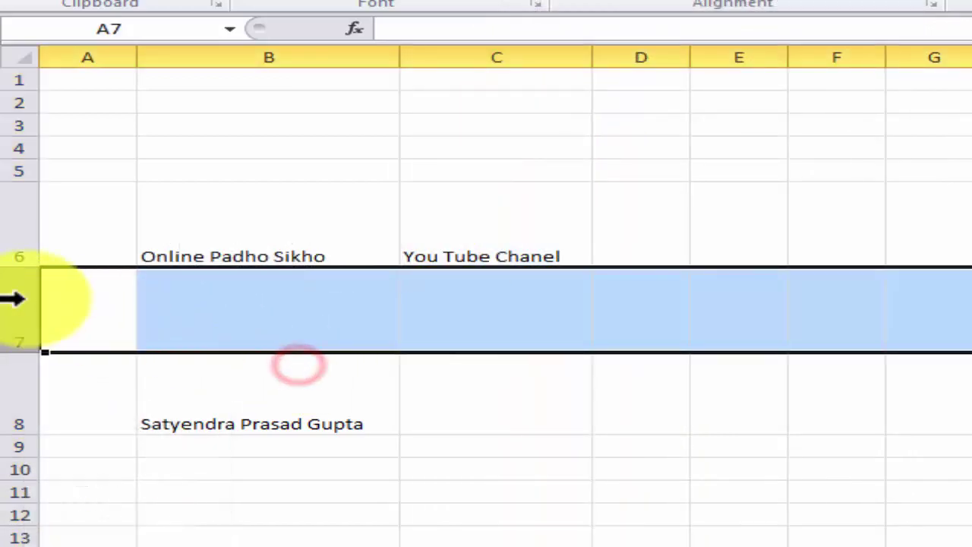
right_click(10, 299)
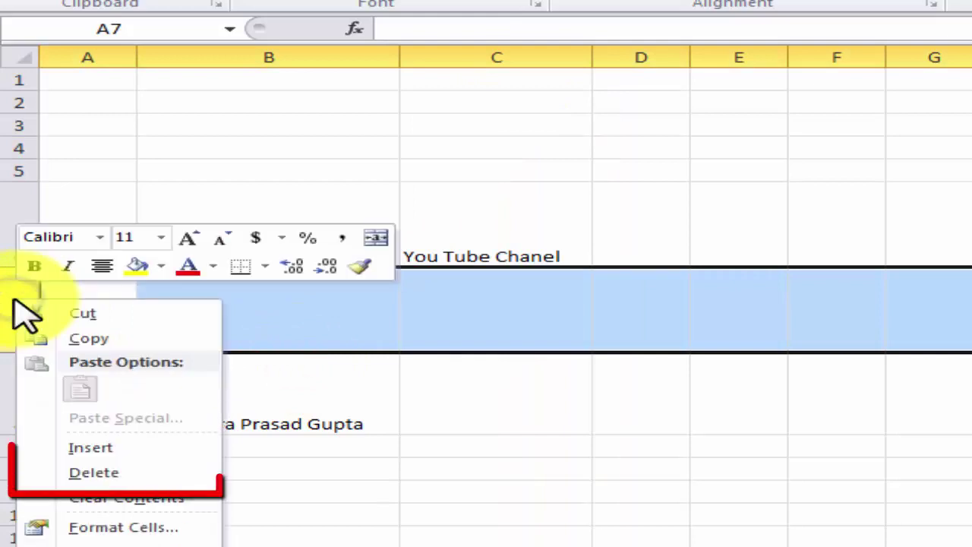
left_click(98, 475)
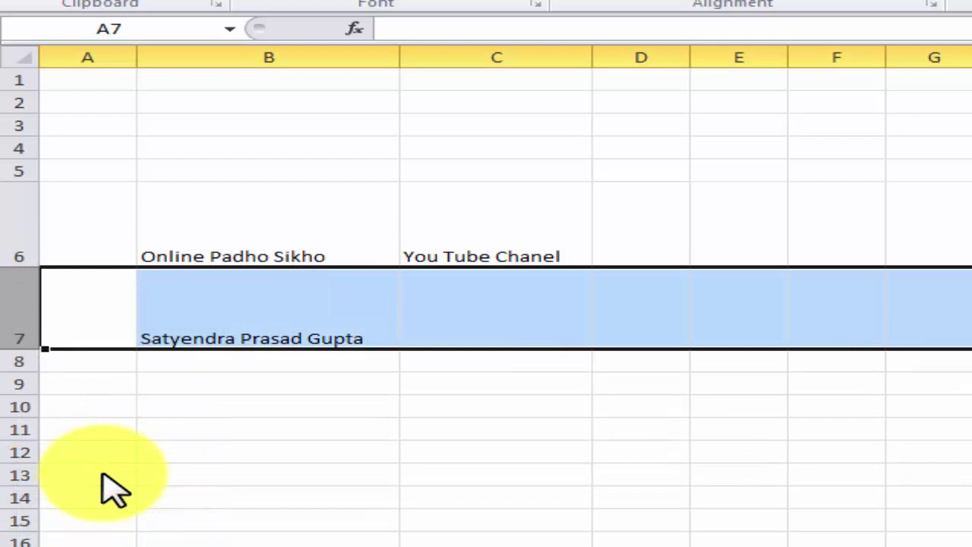
left_click(266, 221)
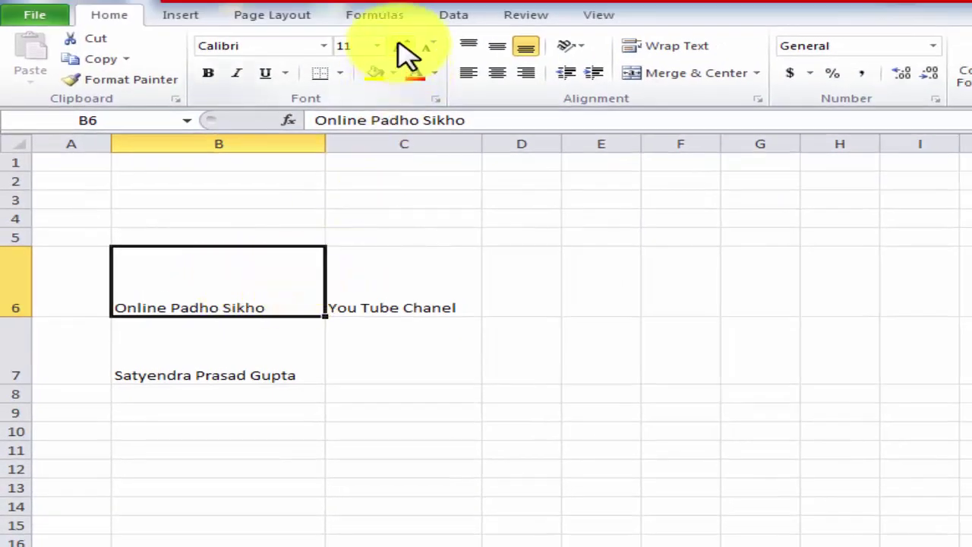
- Enlarge the 'Online Padho Sikho' text in B6, then settle it at 14-point font size
left_click(400, 45)
left_click(400, 45)
left_click(398, 44)
left_click(398, 44)
left_click(398, 45)
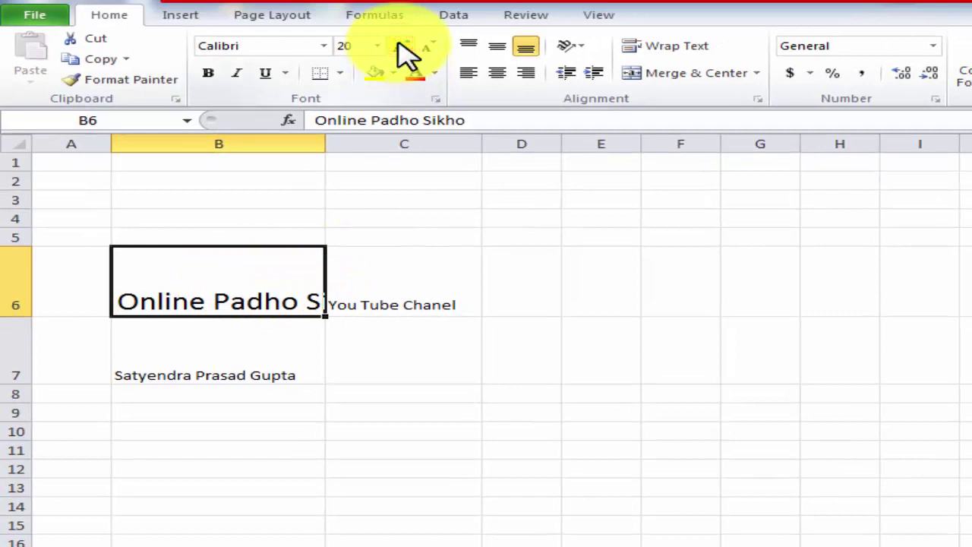
left_click(429, 48)
left_click(429, 47)
left_click(428, 47)
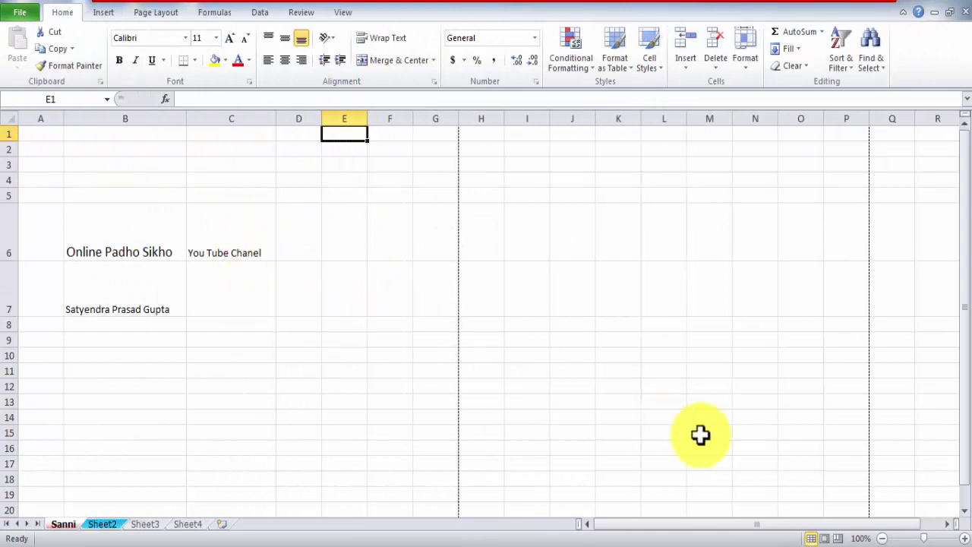
- Try Page Layout and Normal views, then display the Sanni sheet in Page Break Preview
left_click(826, 538)
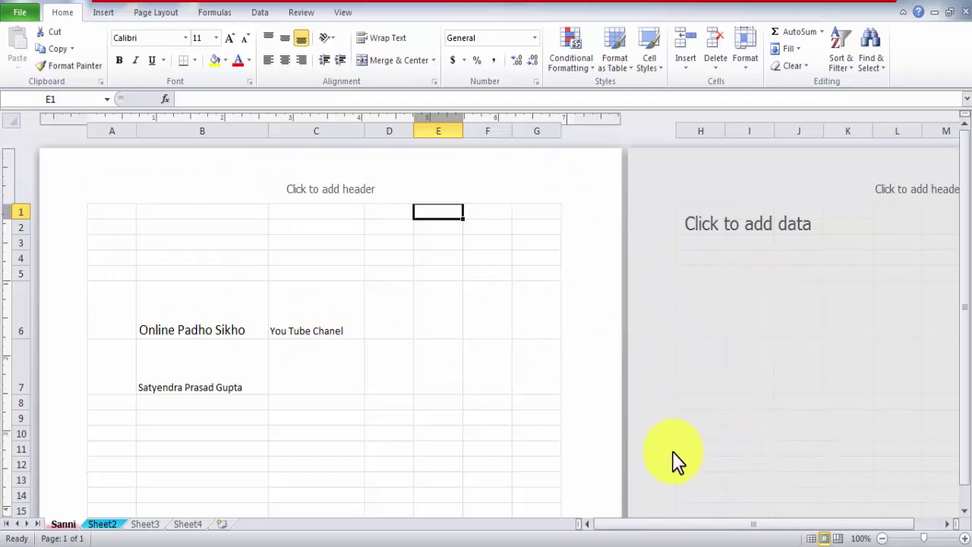
left_click(813, 540)
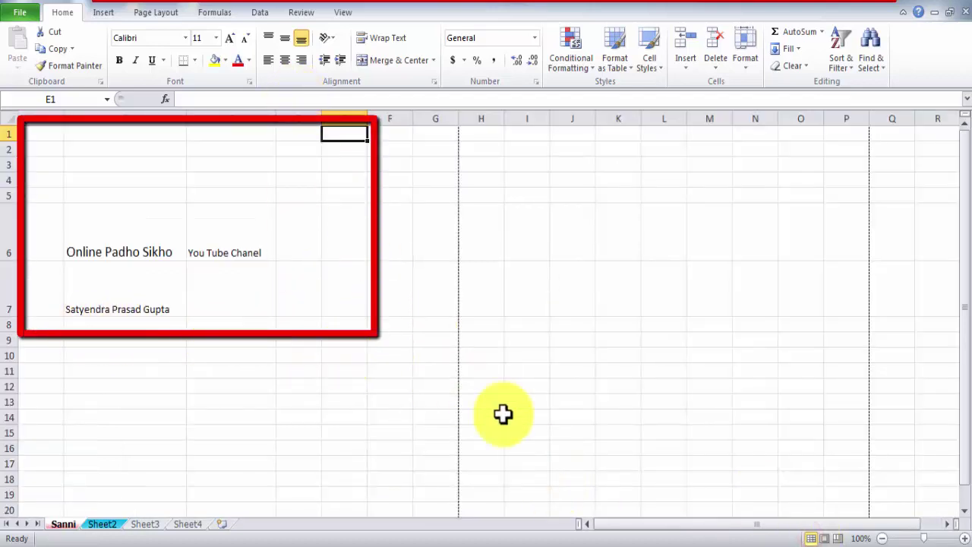
left_click(837, 538)
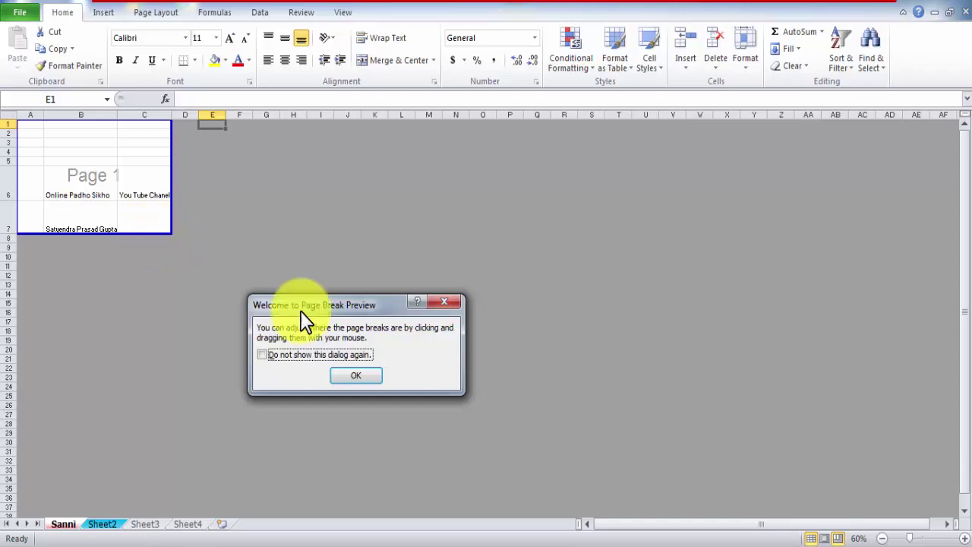
- Dismiss the Page Break Preview welcome message and stretch Page 1 down to row 13 (A1:C13)
left_click(354, 374)
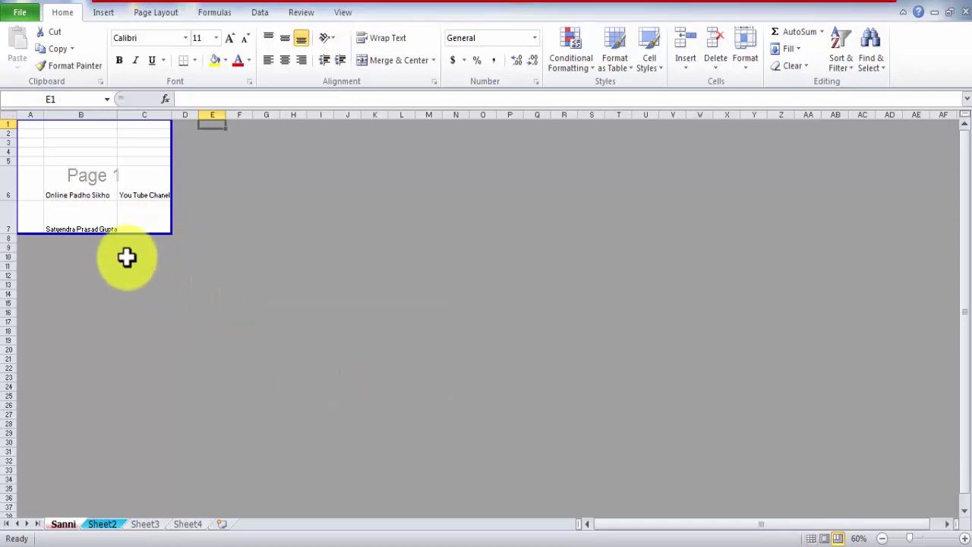
left_click_drag(118, 233, 151, 290)
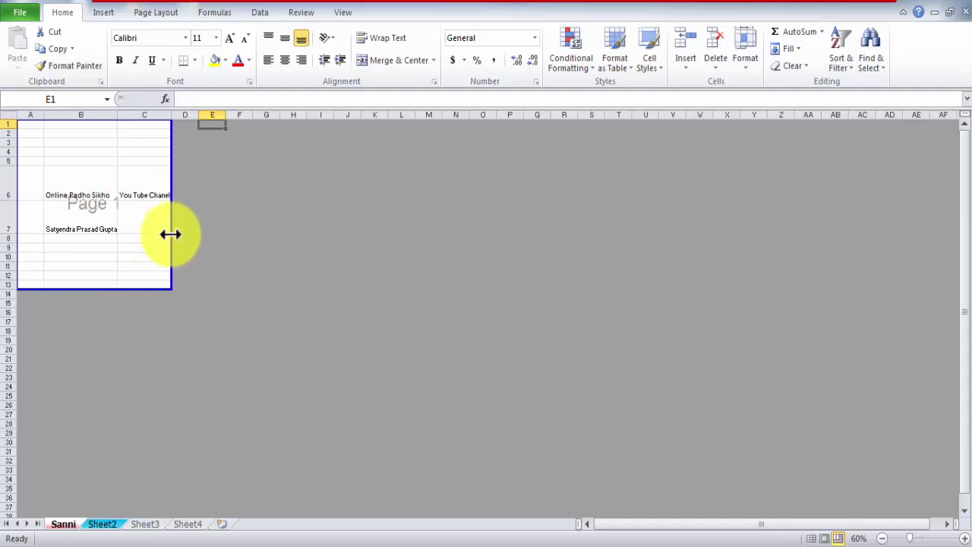